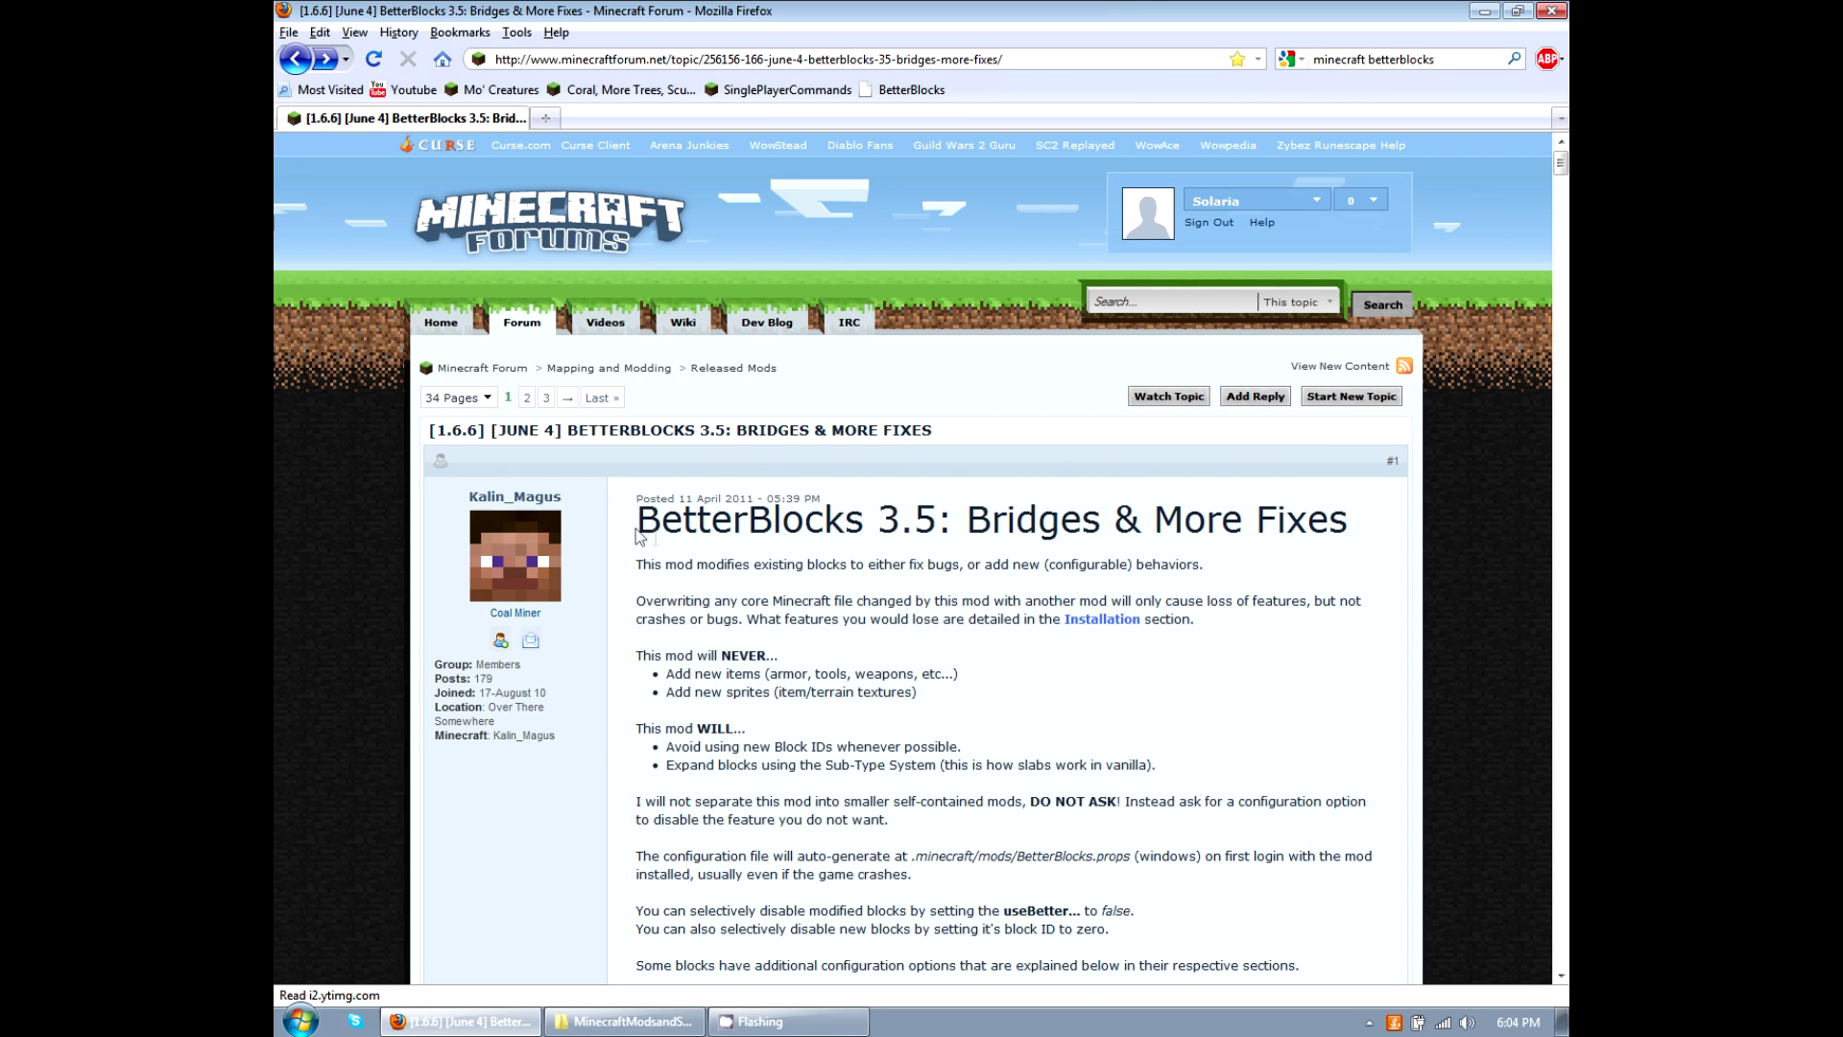
# Go through the BetterBlocks 3.5 thread to its Downloads section and examine the ModLoader requirement and the BetterBlocks v3.5 download line.
pyautogui.moveTo(635, 530); pyautogui.dragTo(941, 503)
pyautogui.click(974, 501)
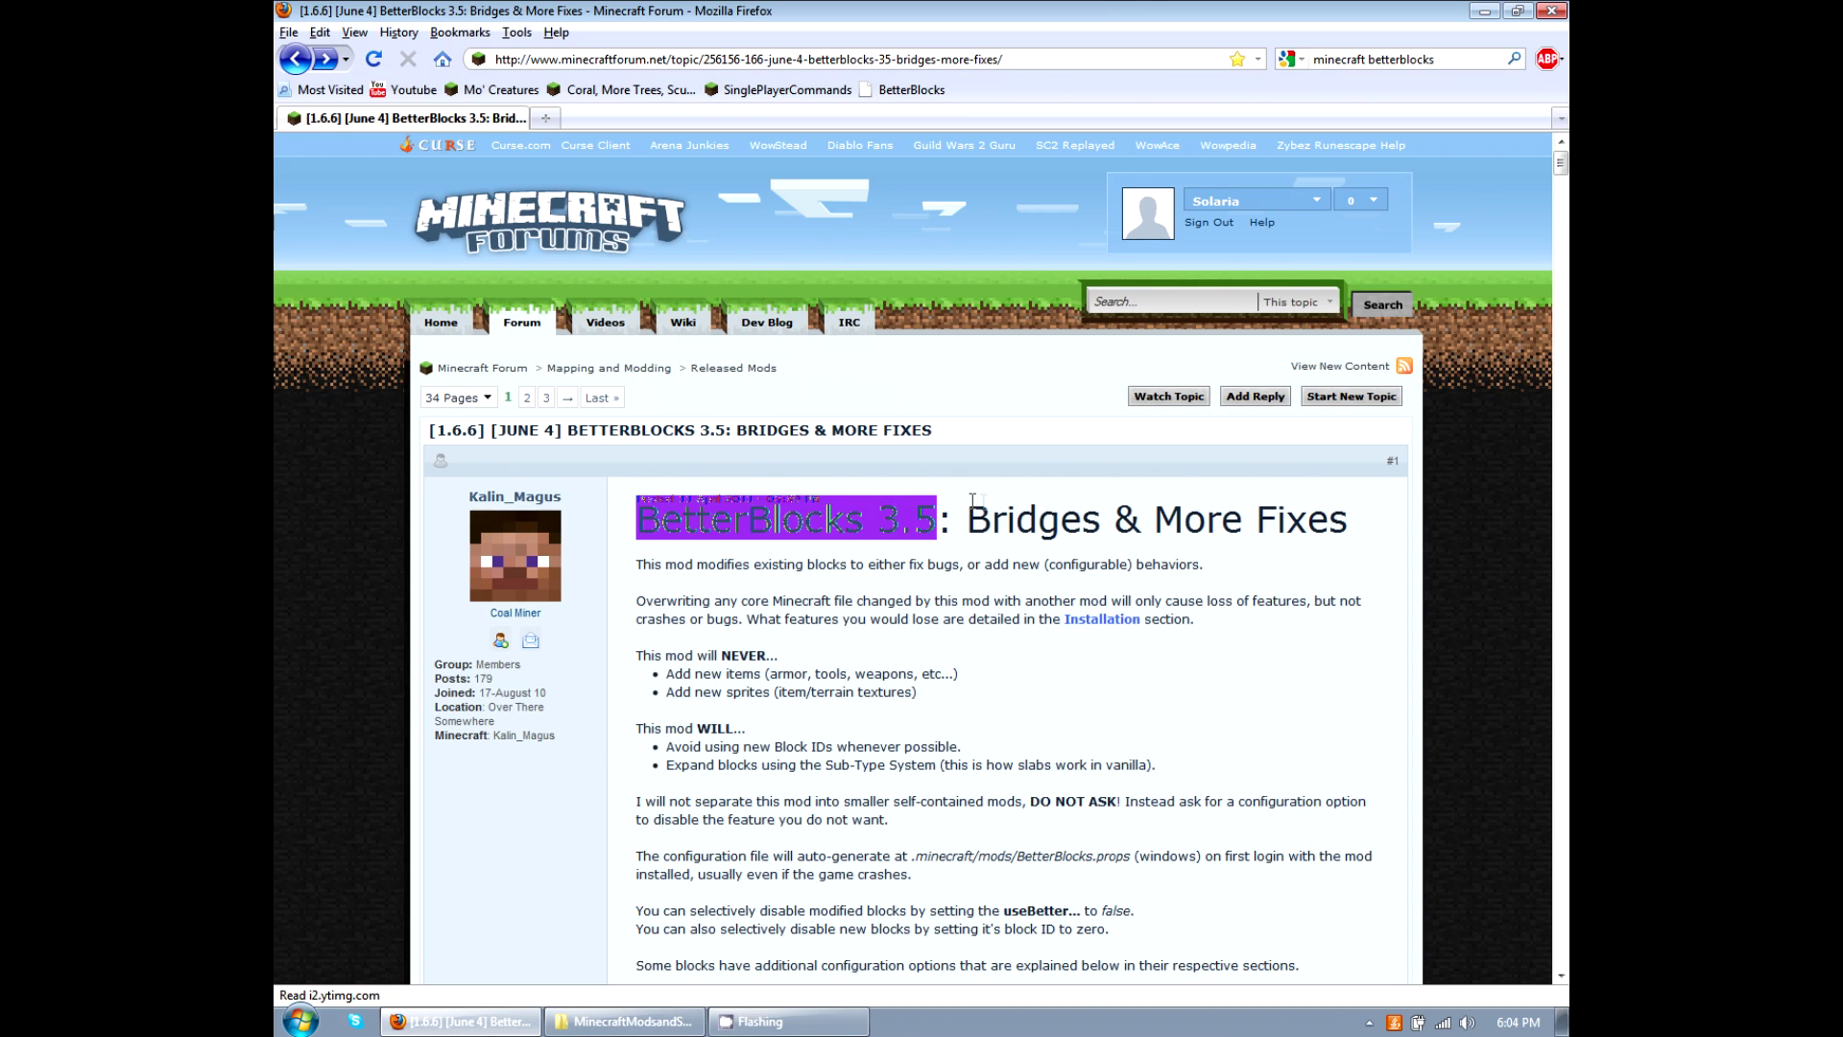
pyautogui.click(930, 702)
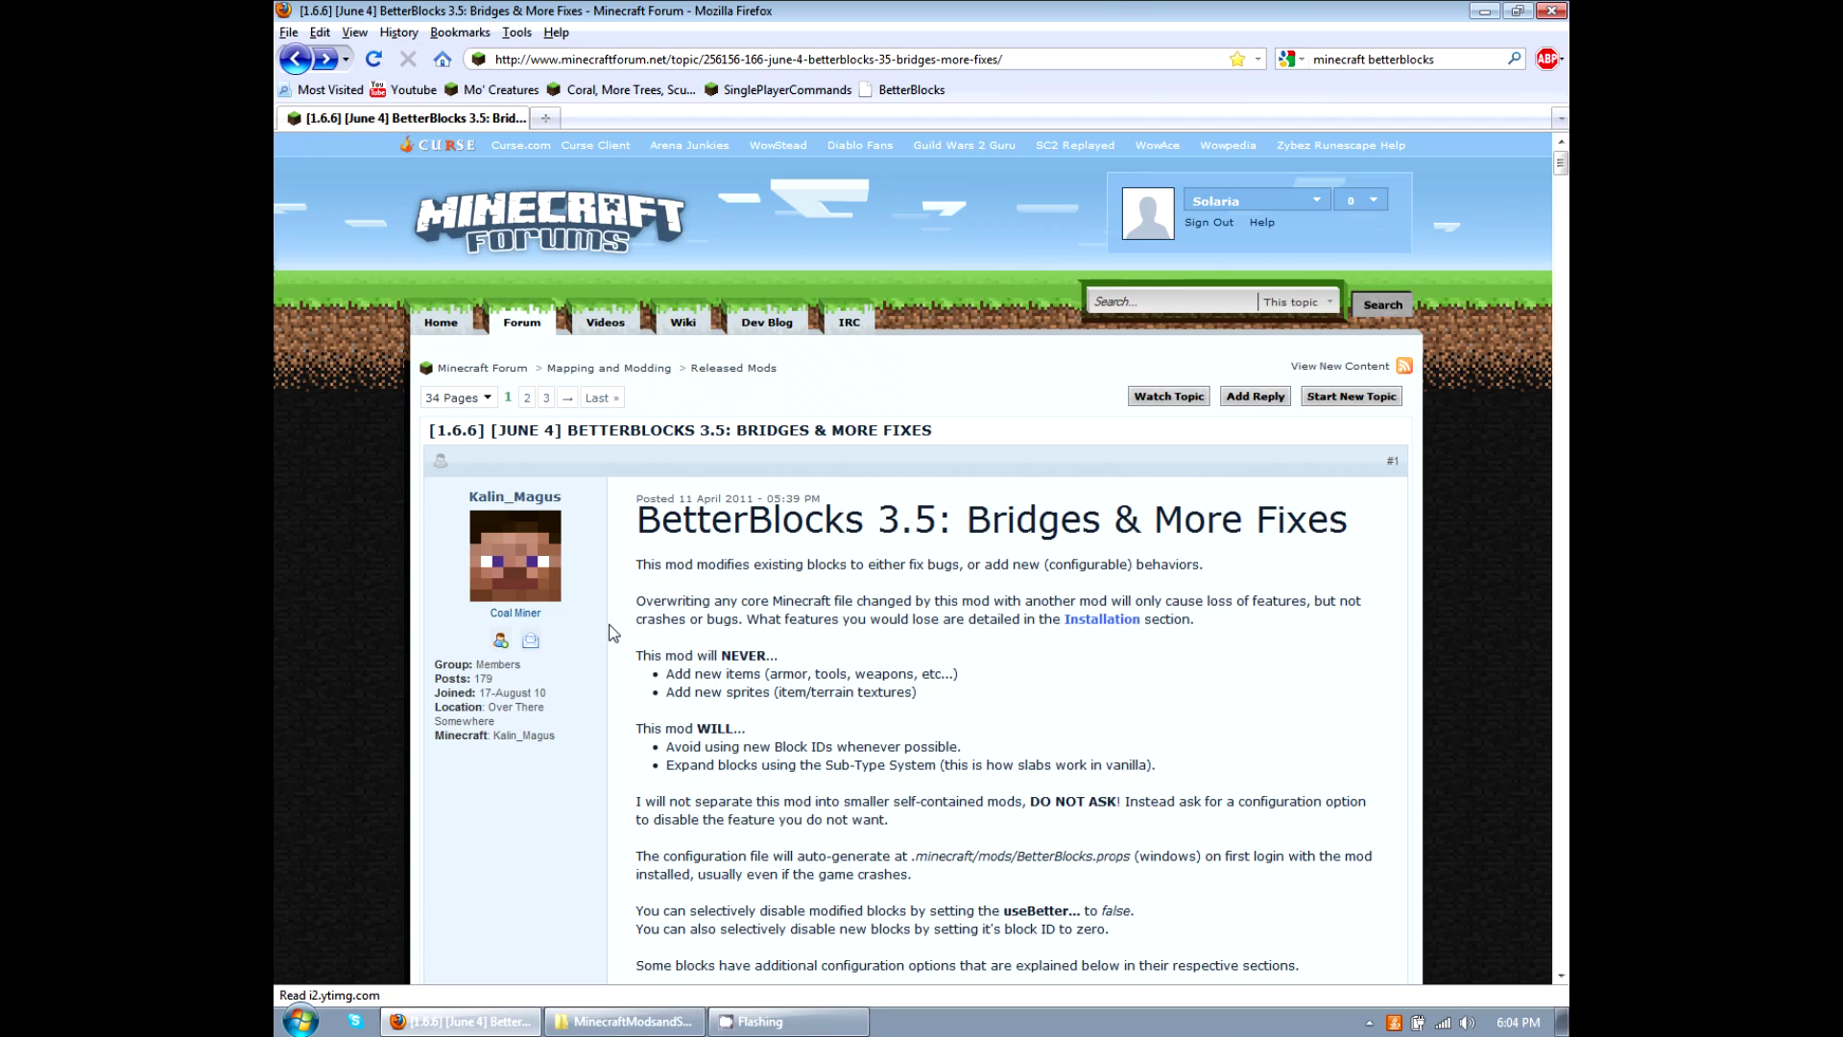
pyautogui.scroll(-20, 611, 621)
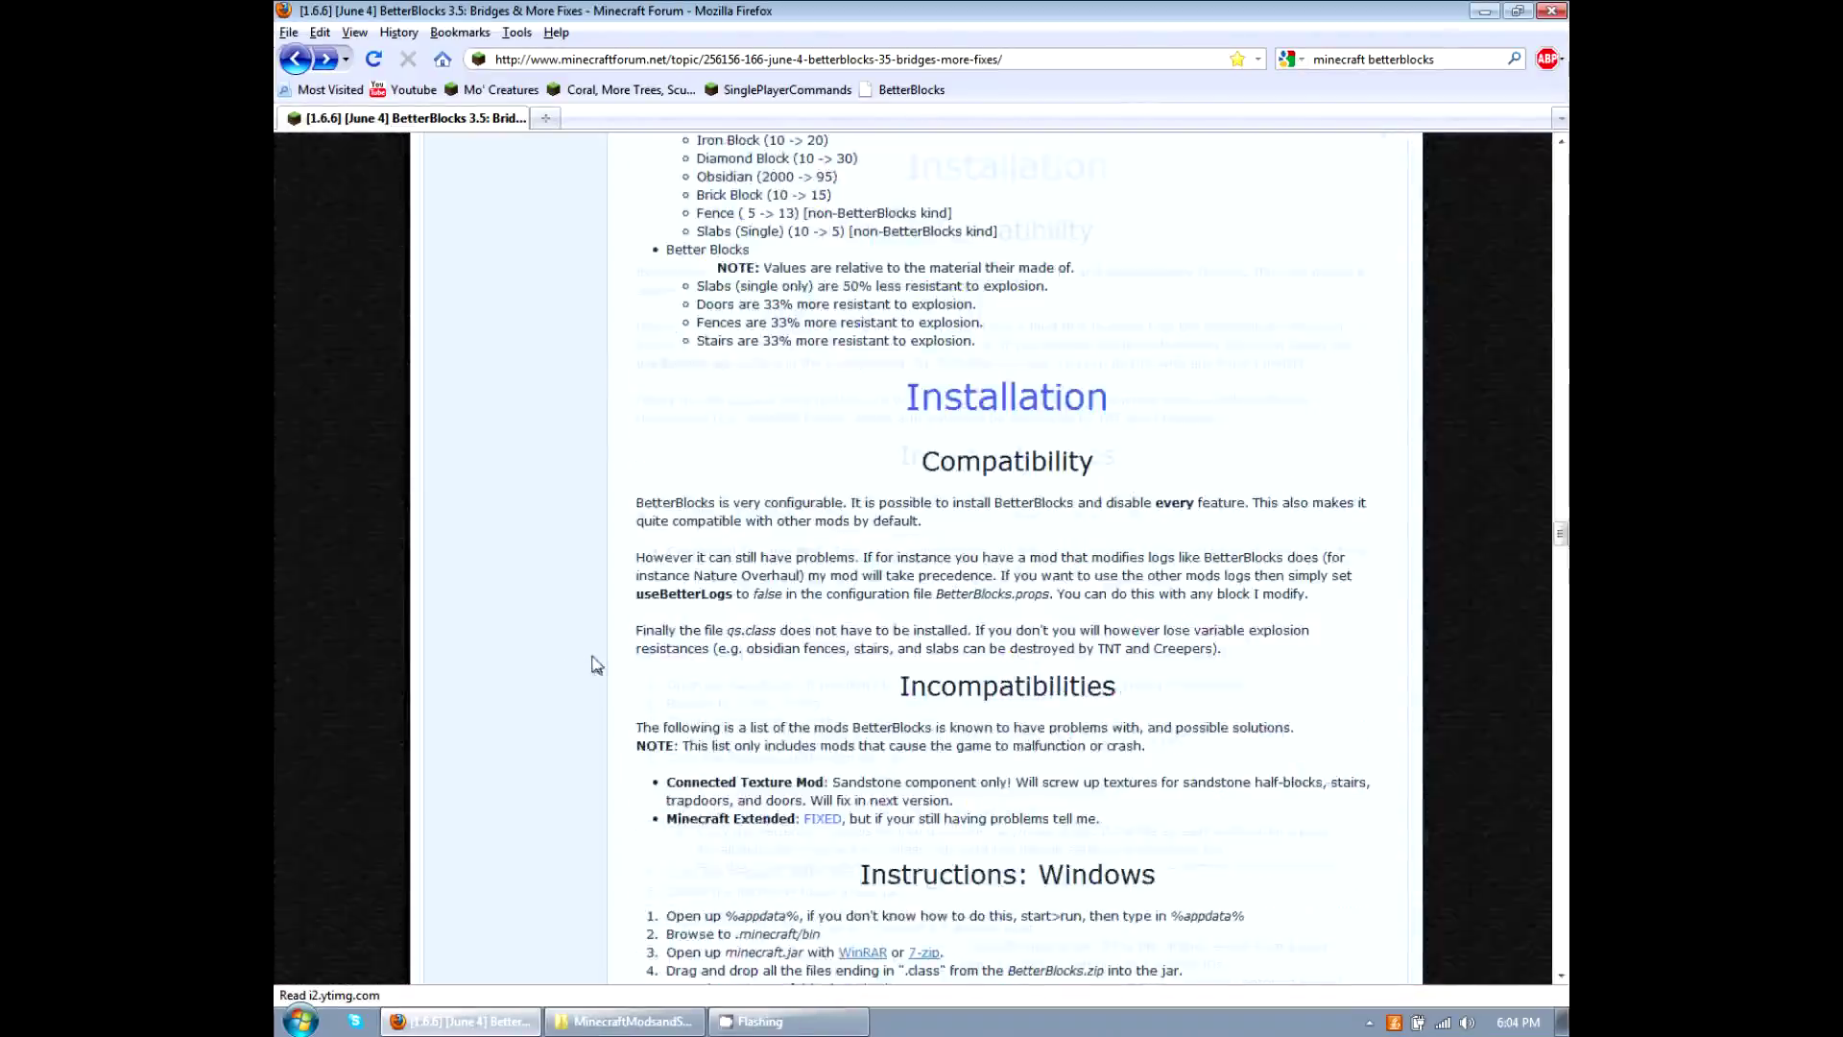
pyautogui.scroll(-3, 597, 664)
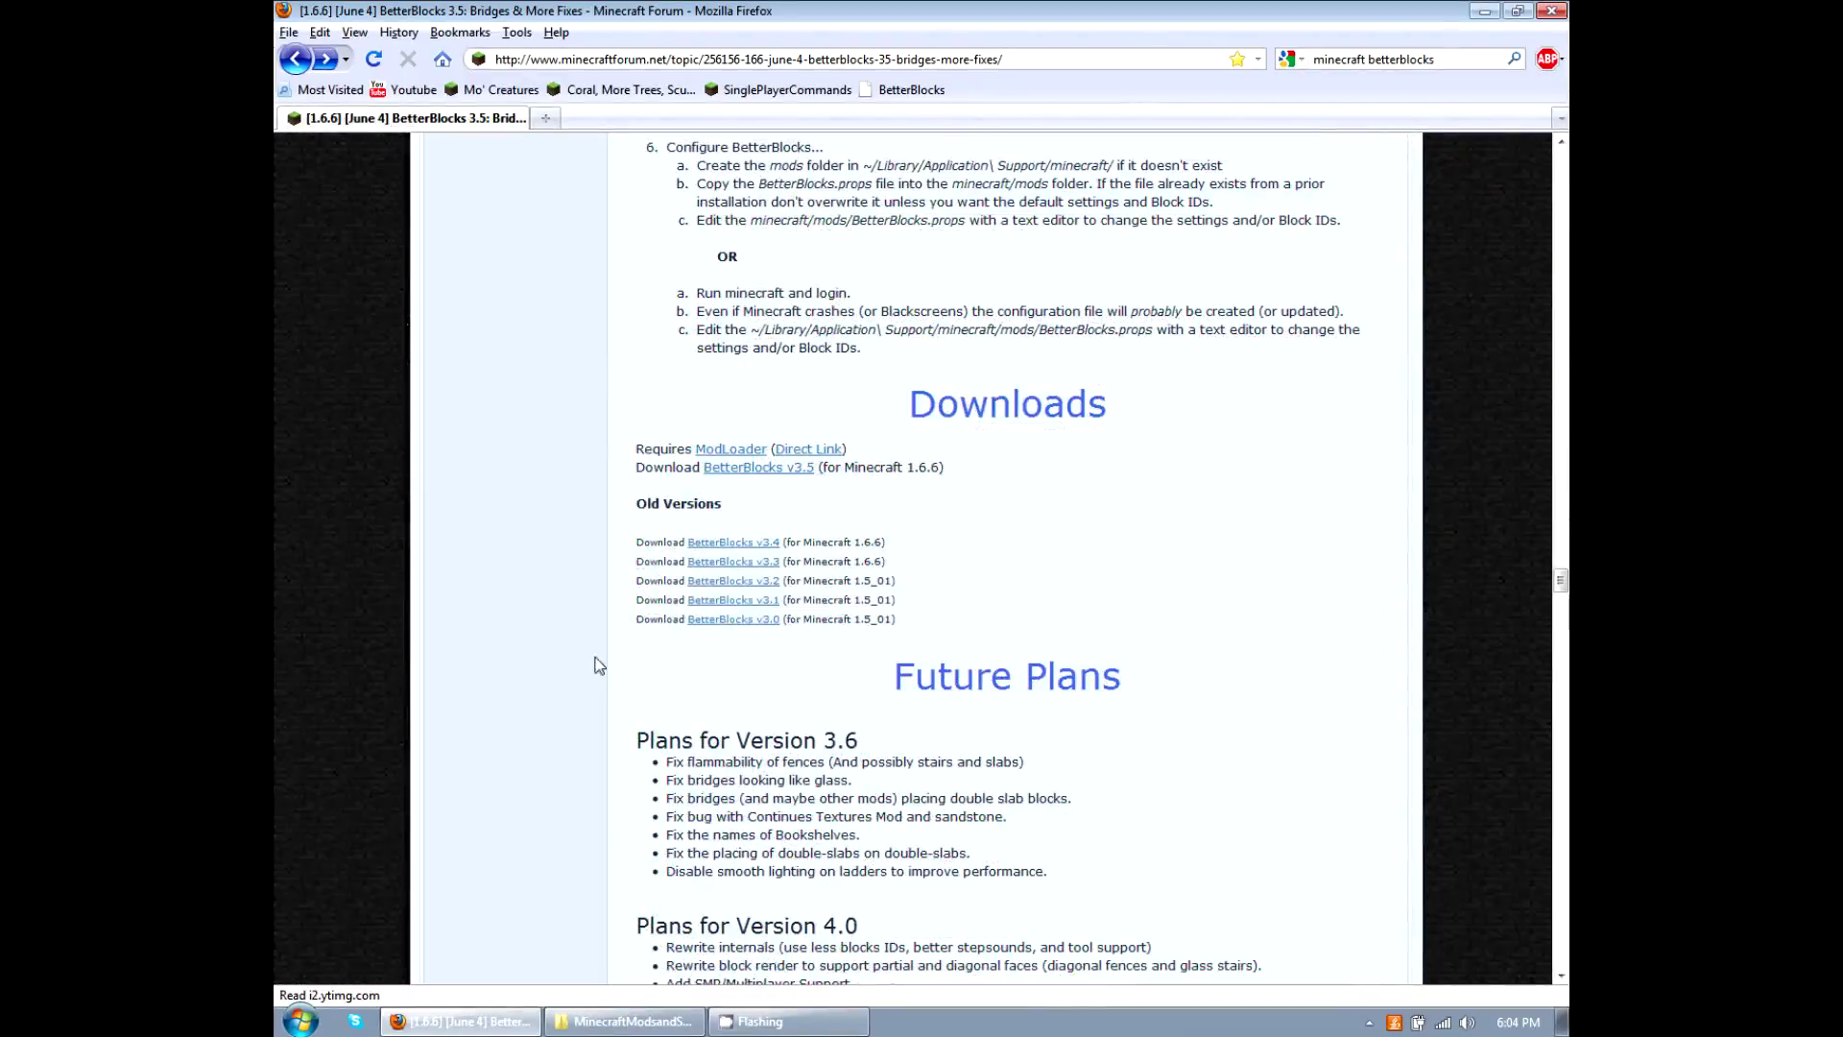
pyautogui.moveTo(917, 404); pyautogui.dragTo(1178, 419)
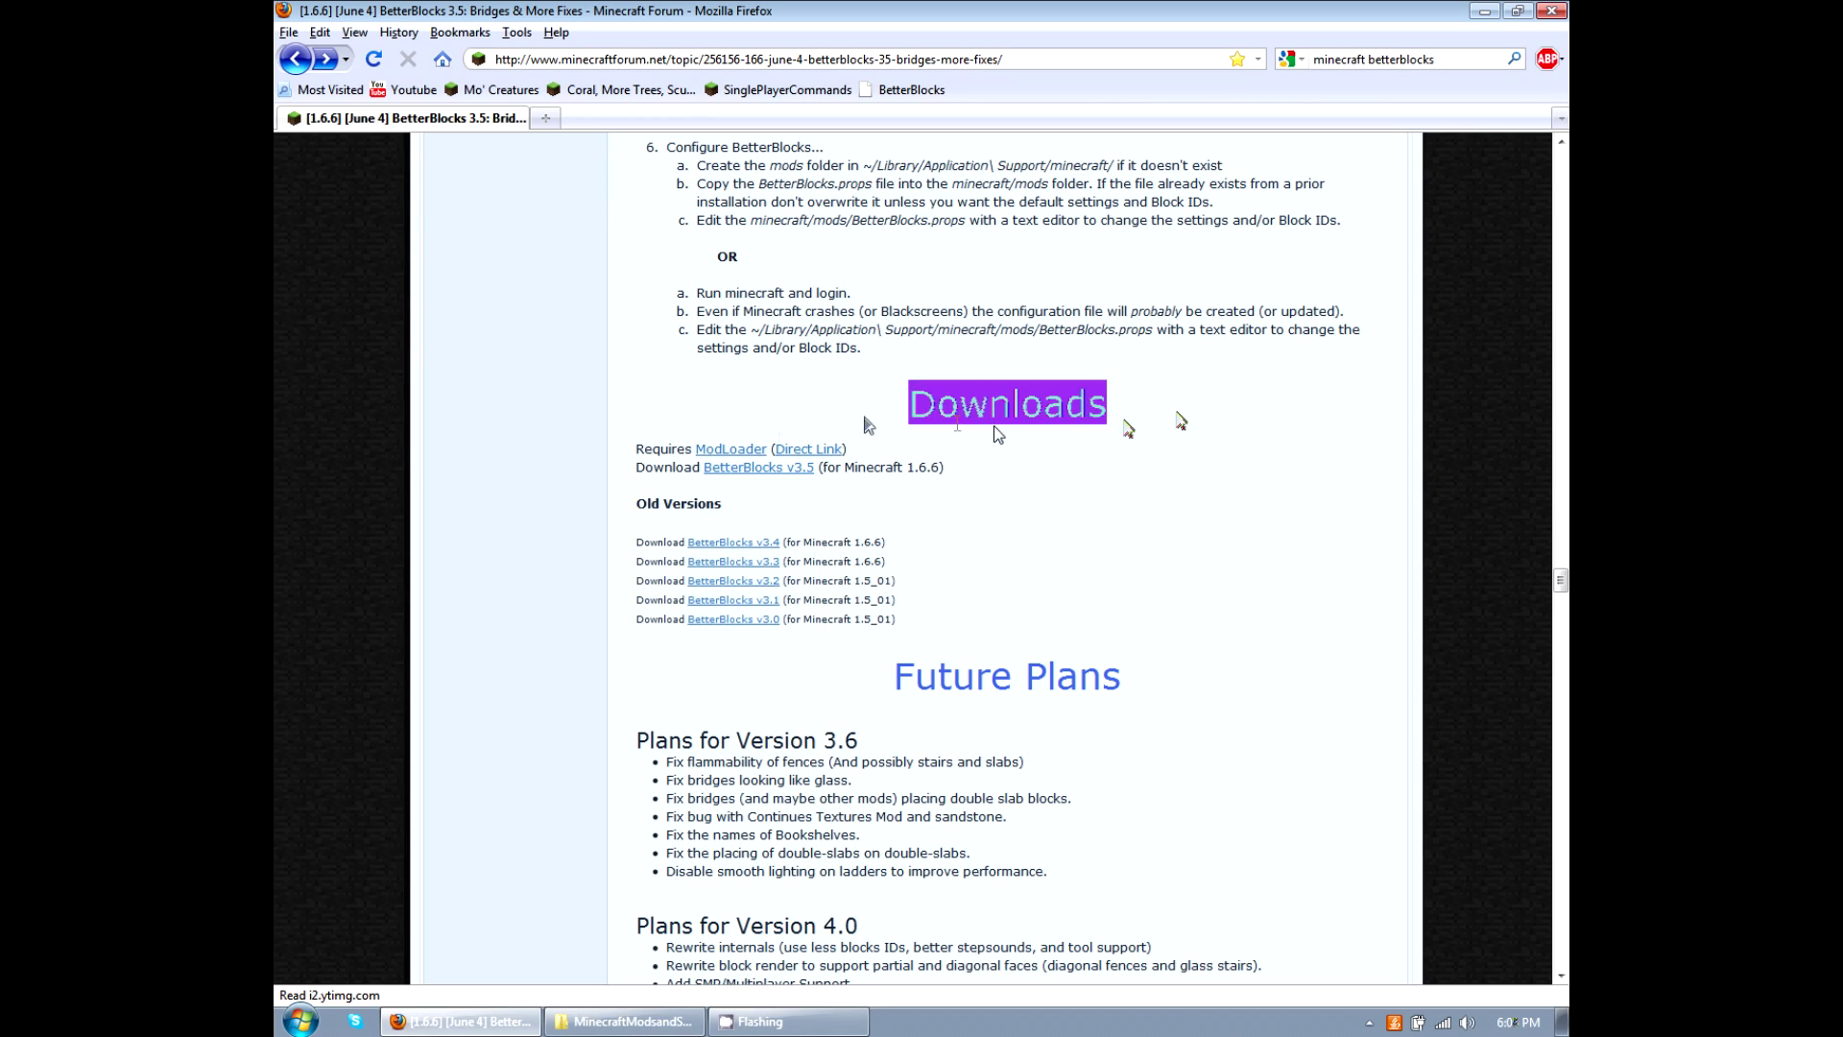
pyautogui.click(785, 436)
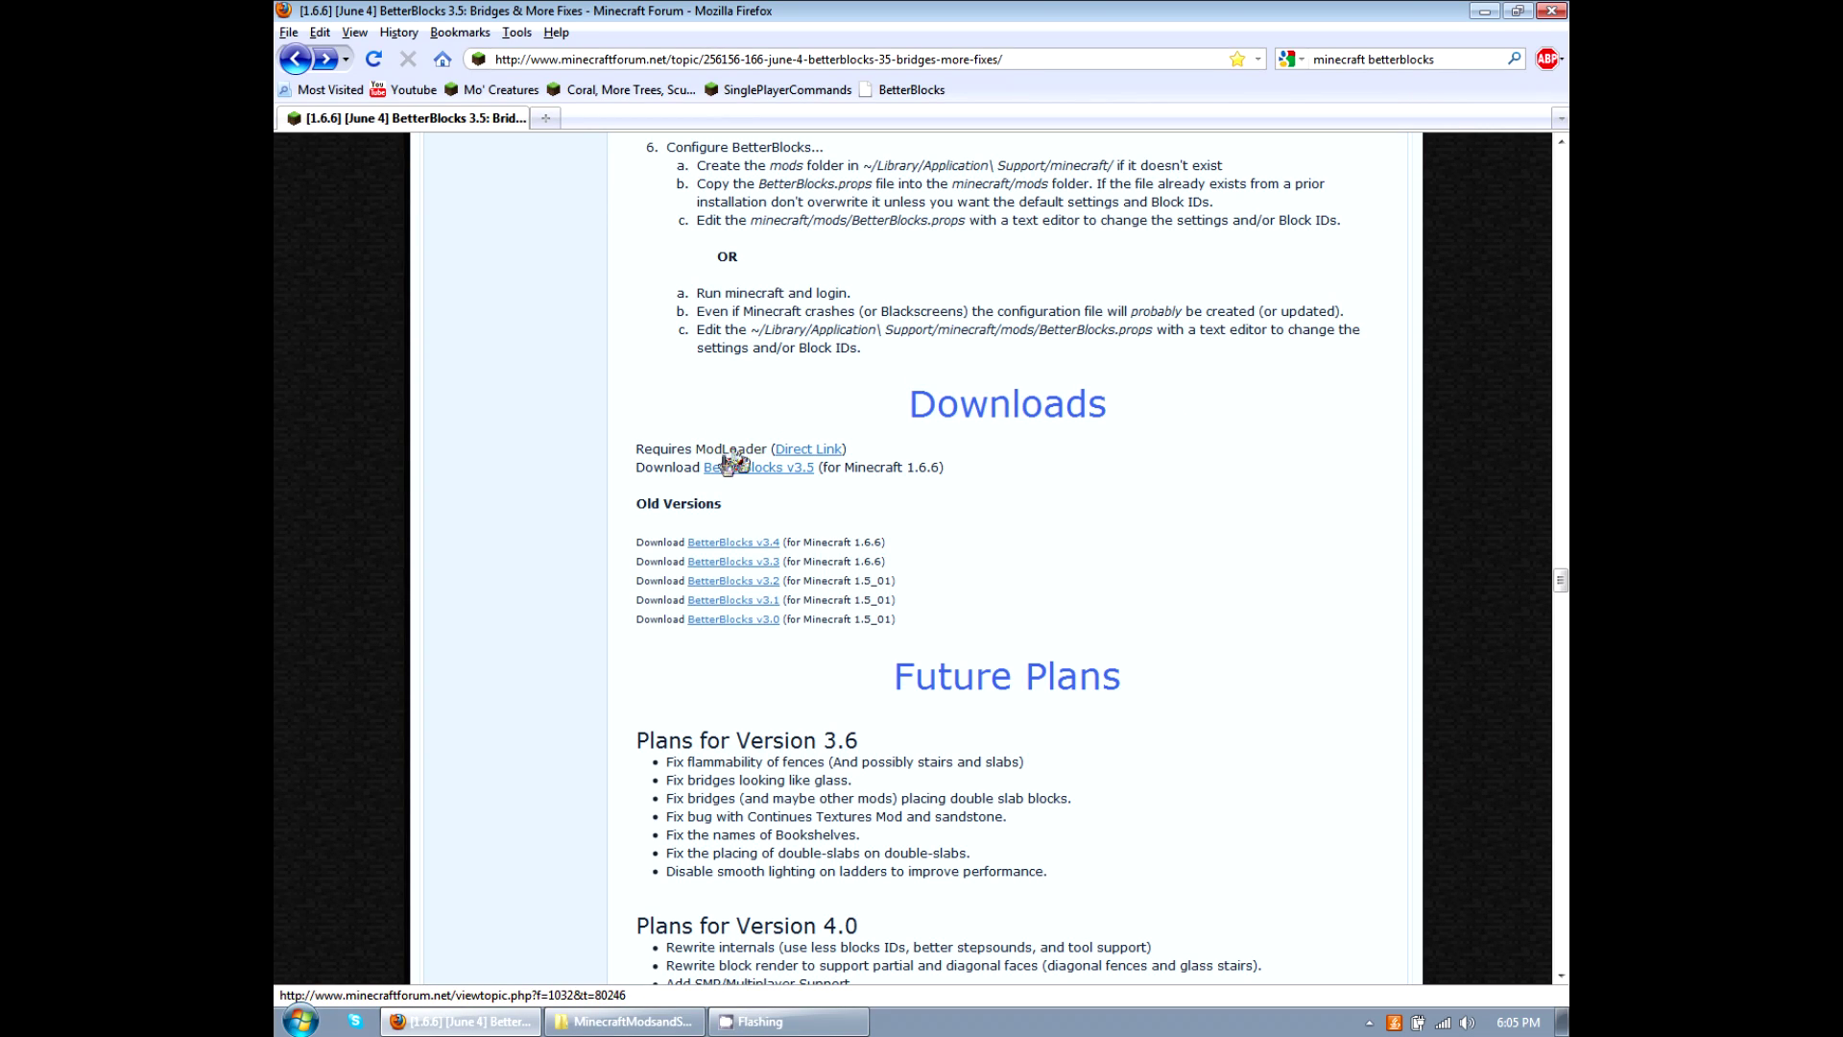
pyautogui.moveTo(640, 467); pyautogui.dragTo(954, 478)
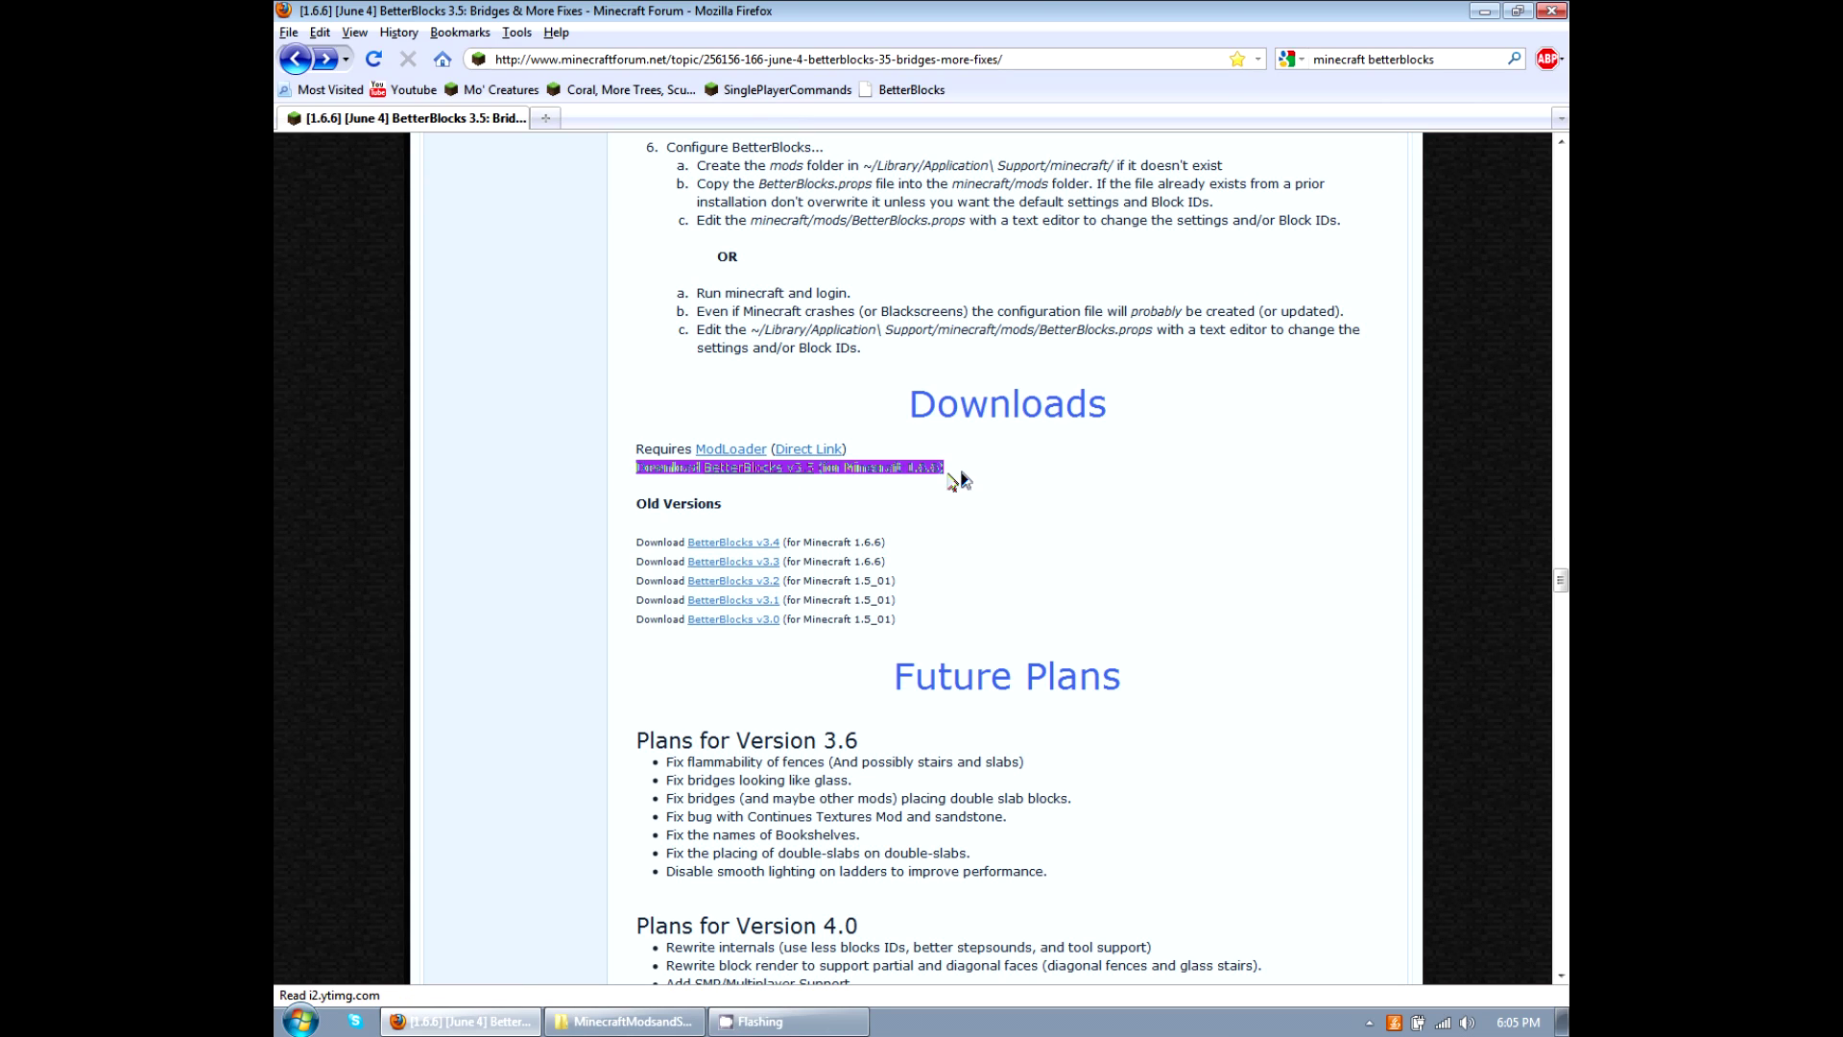
pyautogui.click(958, 477)
pyautogui.click(726, 470)
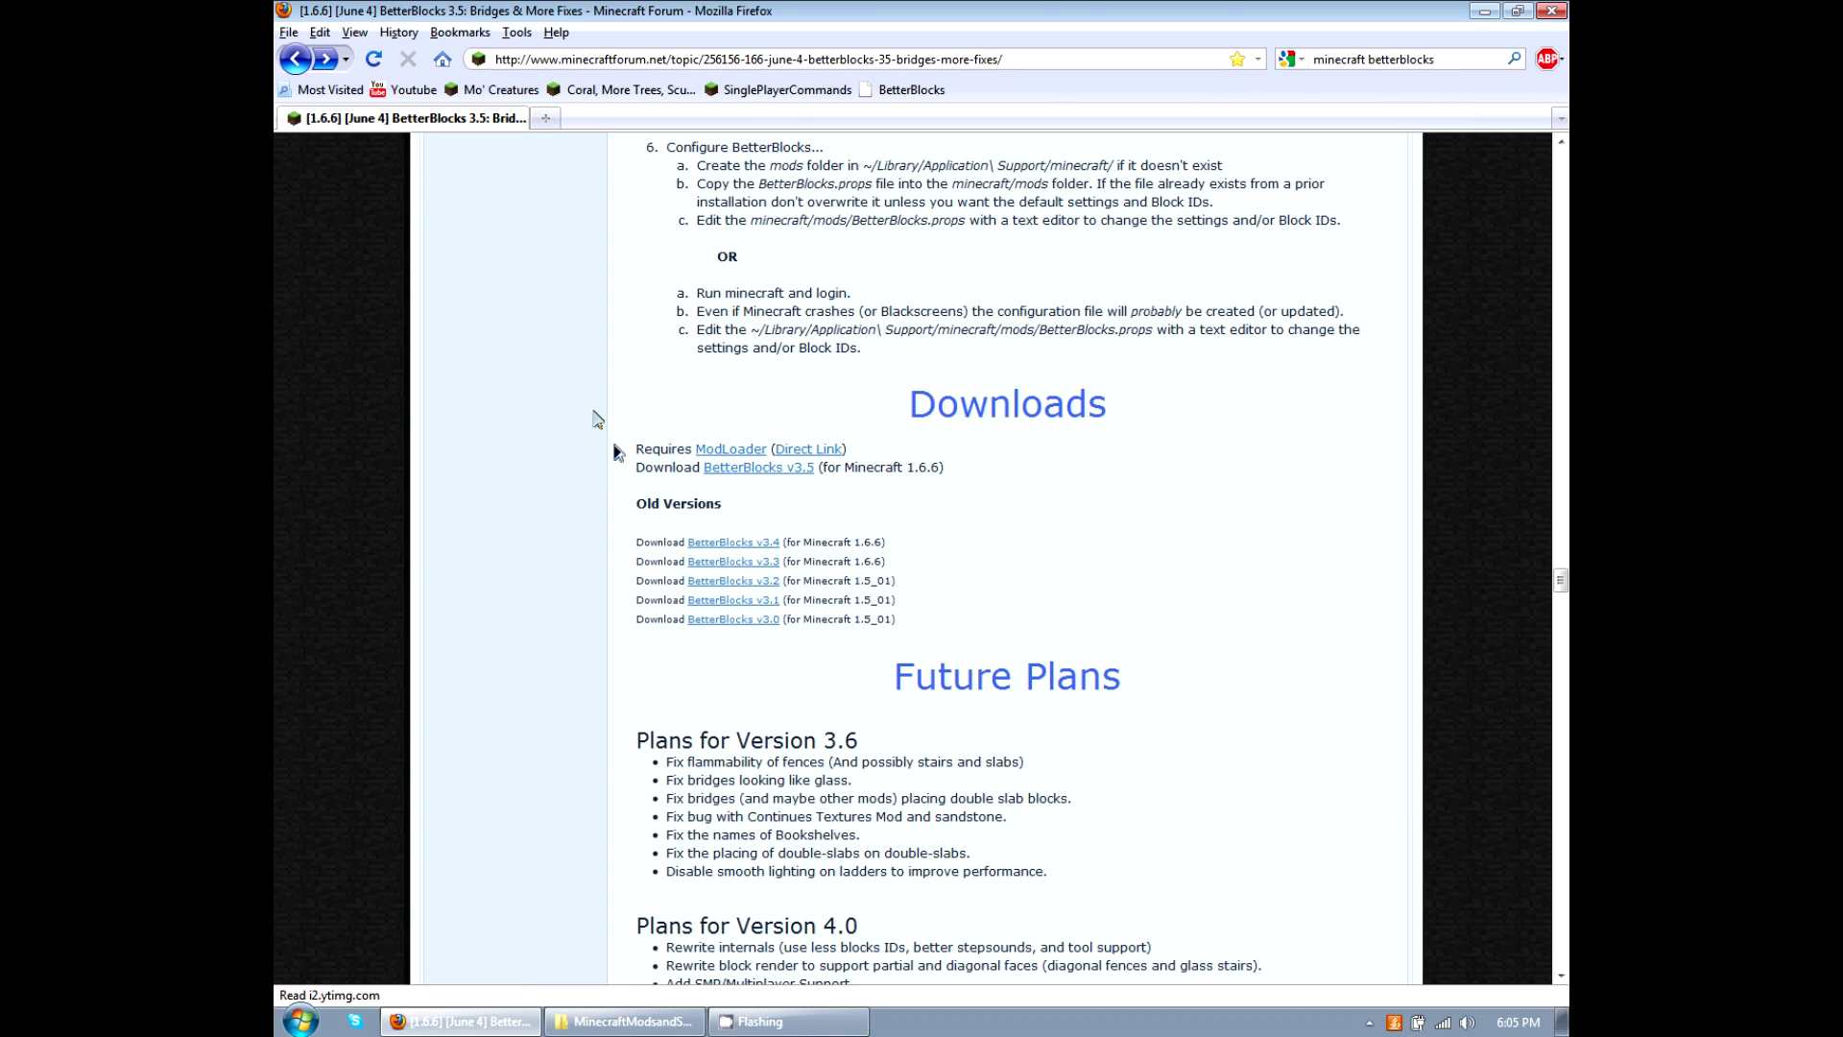
# Request the ModLoader Beta 1.6.6 download from its own thread through Adfly, cancel the file prompt and return to the BetterBlocks thread.
pyautogui.click(709, 455)
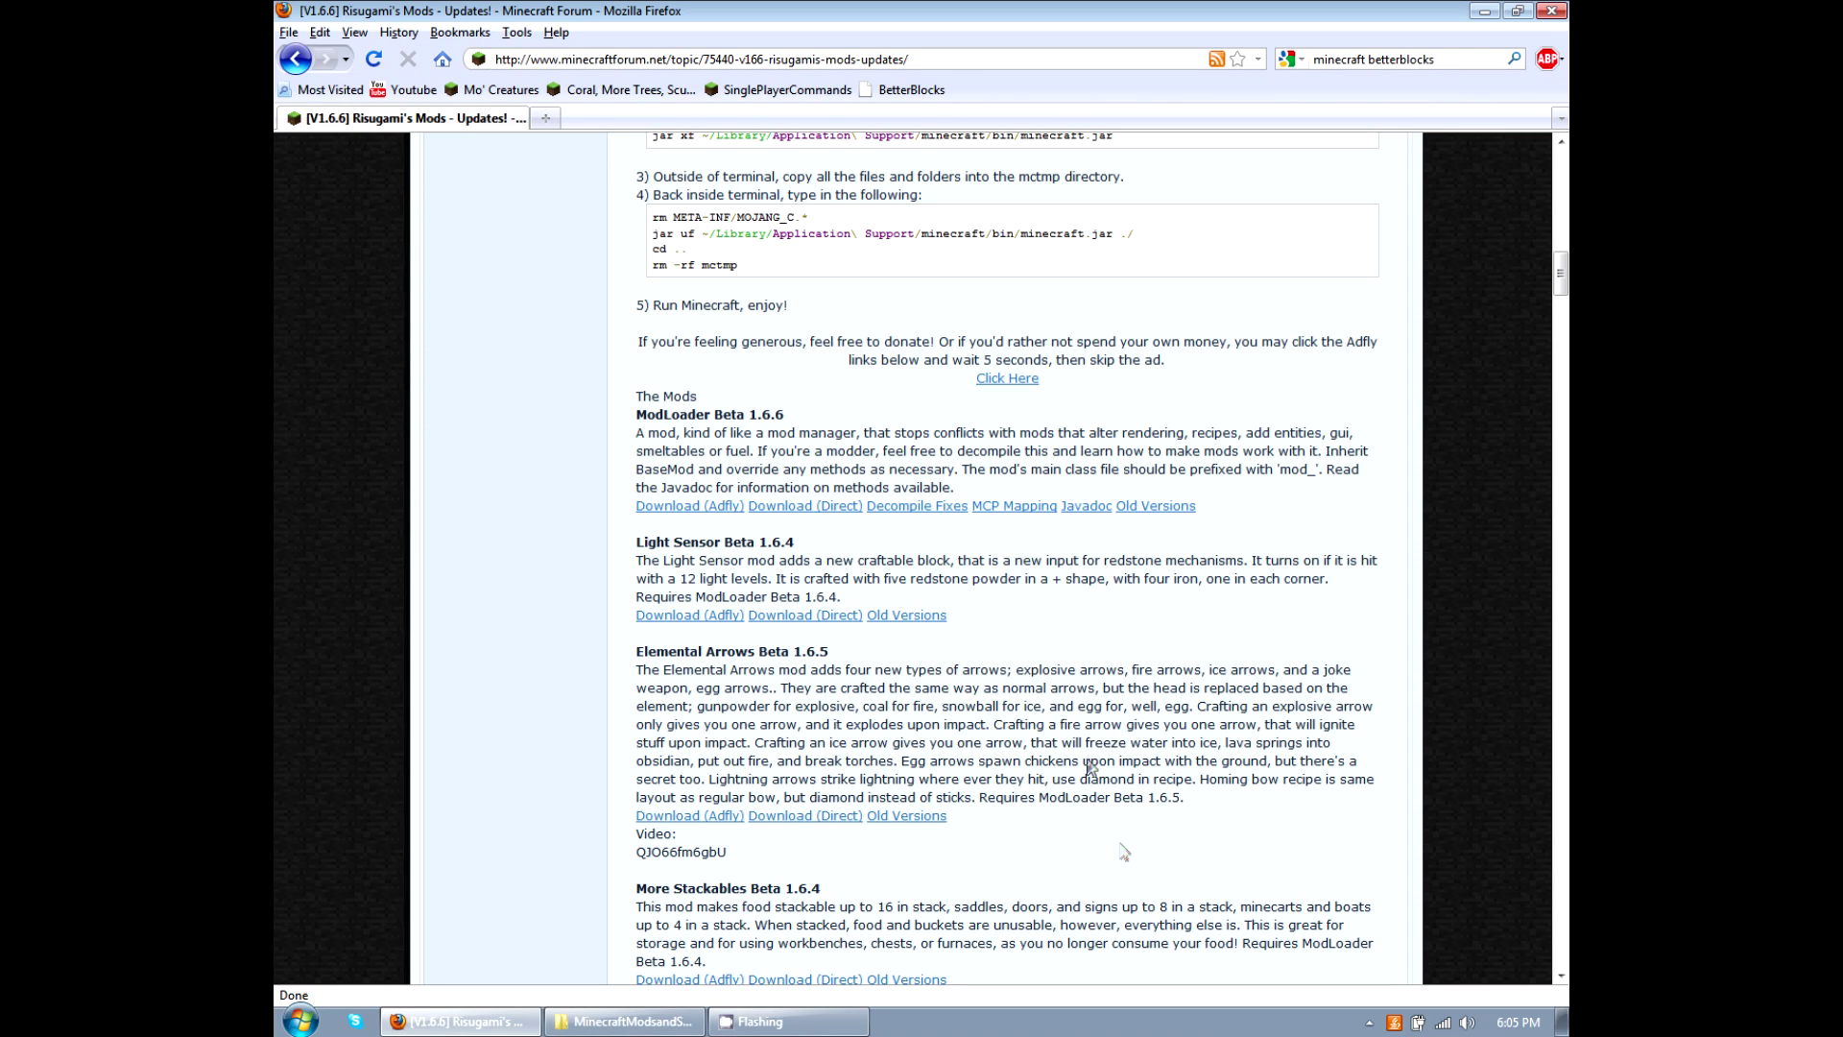
pyautogui.scroll(4, 1123, 851)
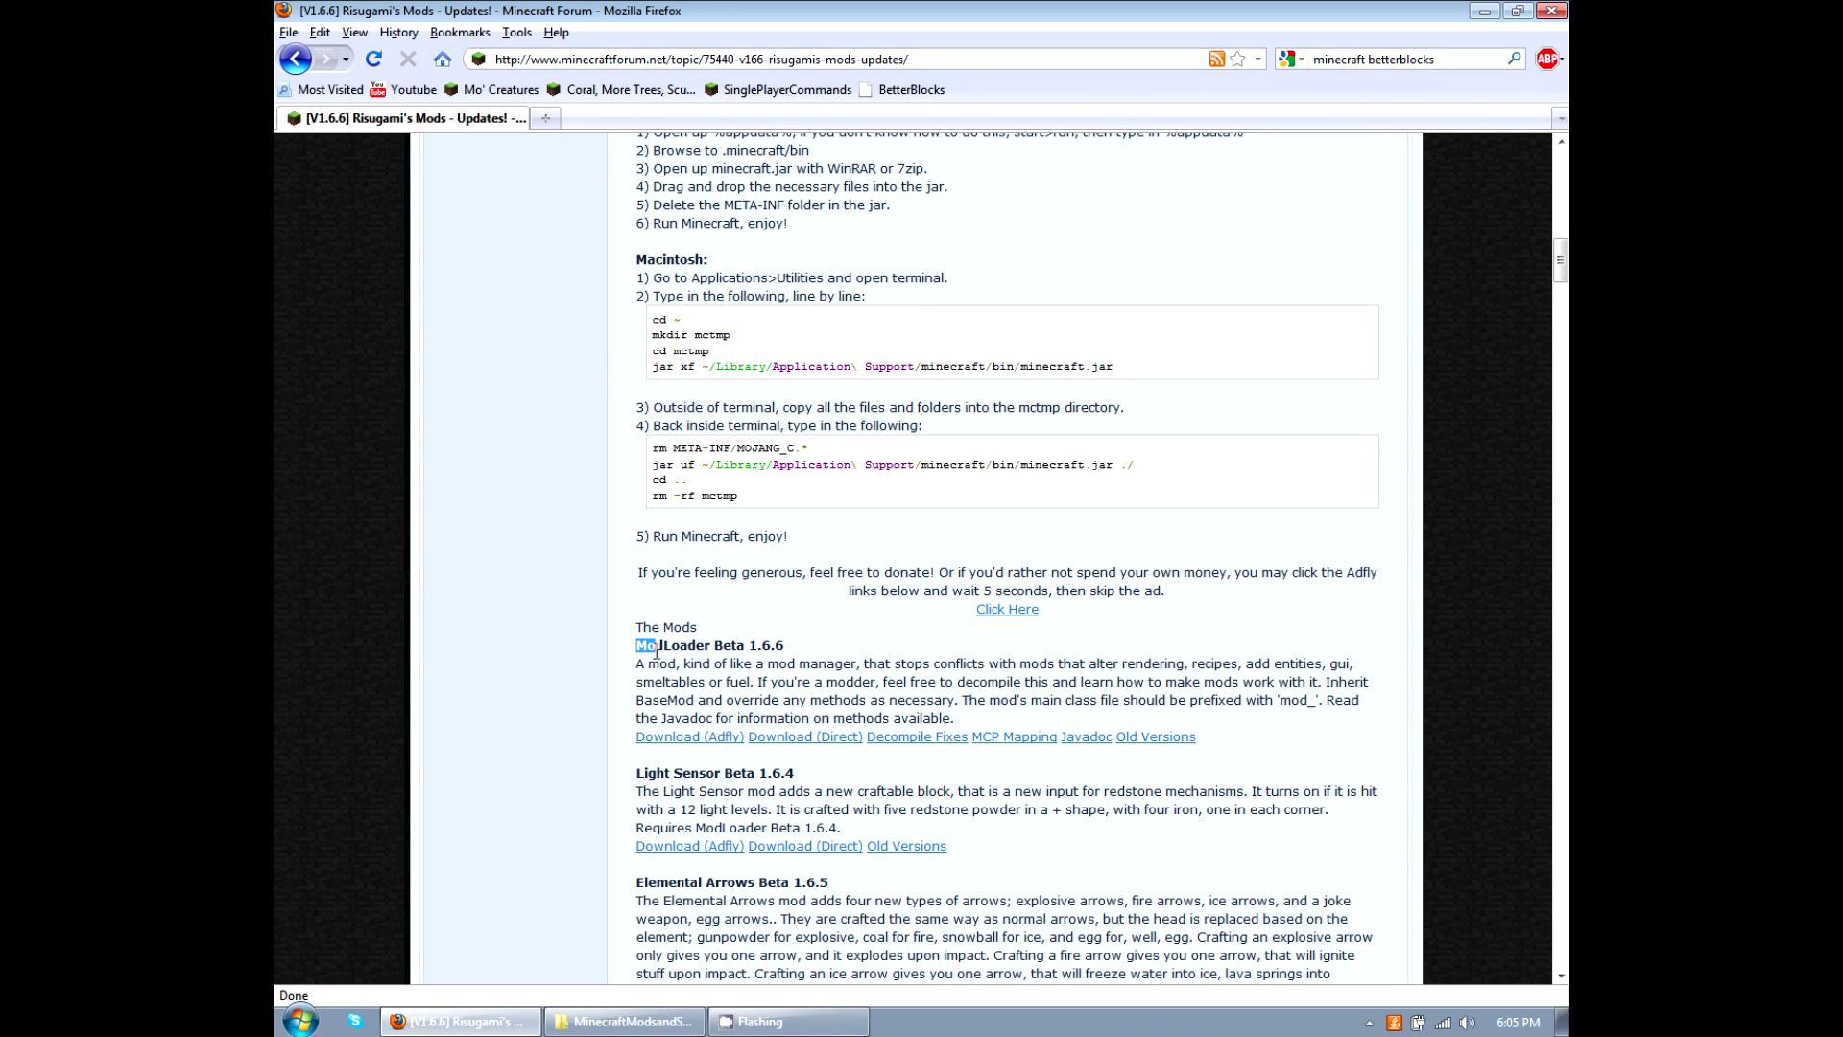
pyautogui.click(781, 652)
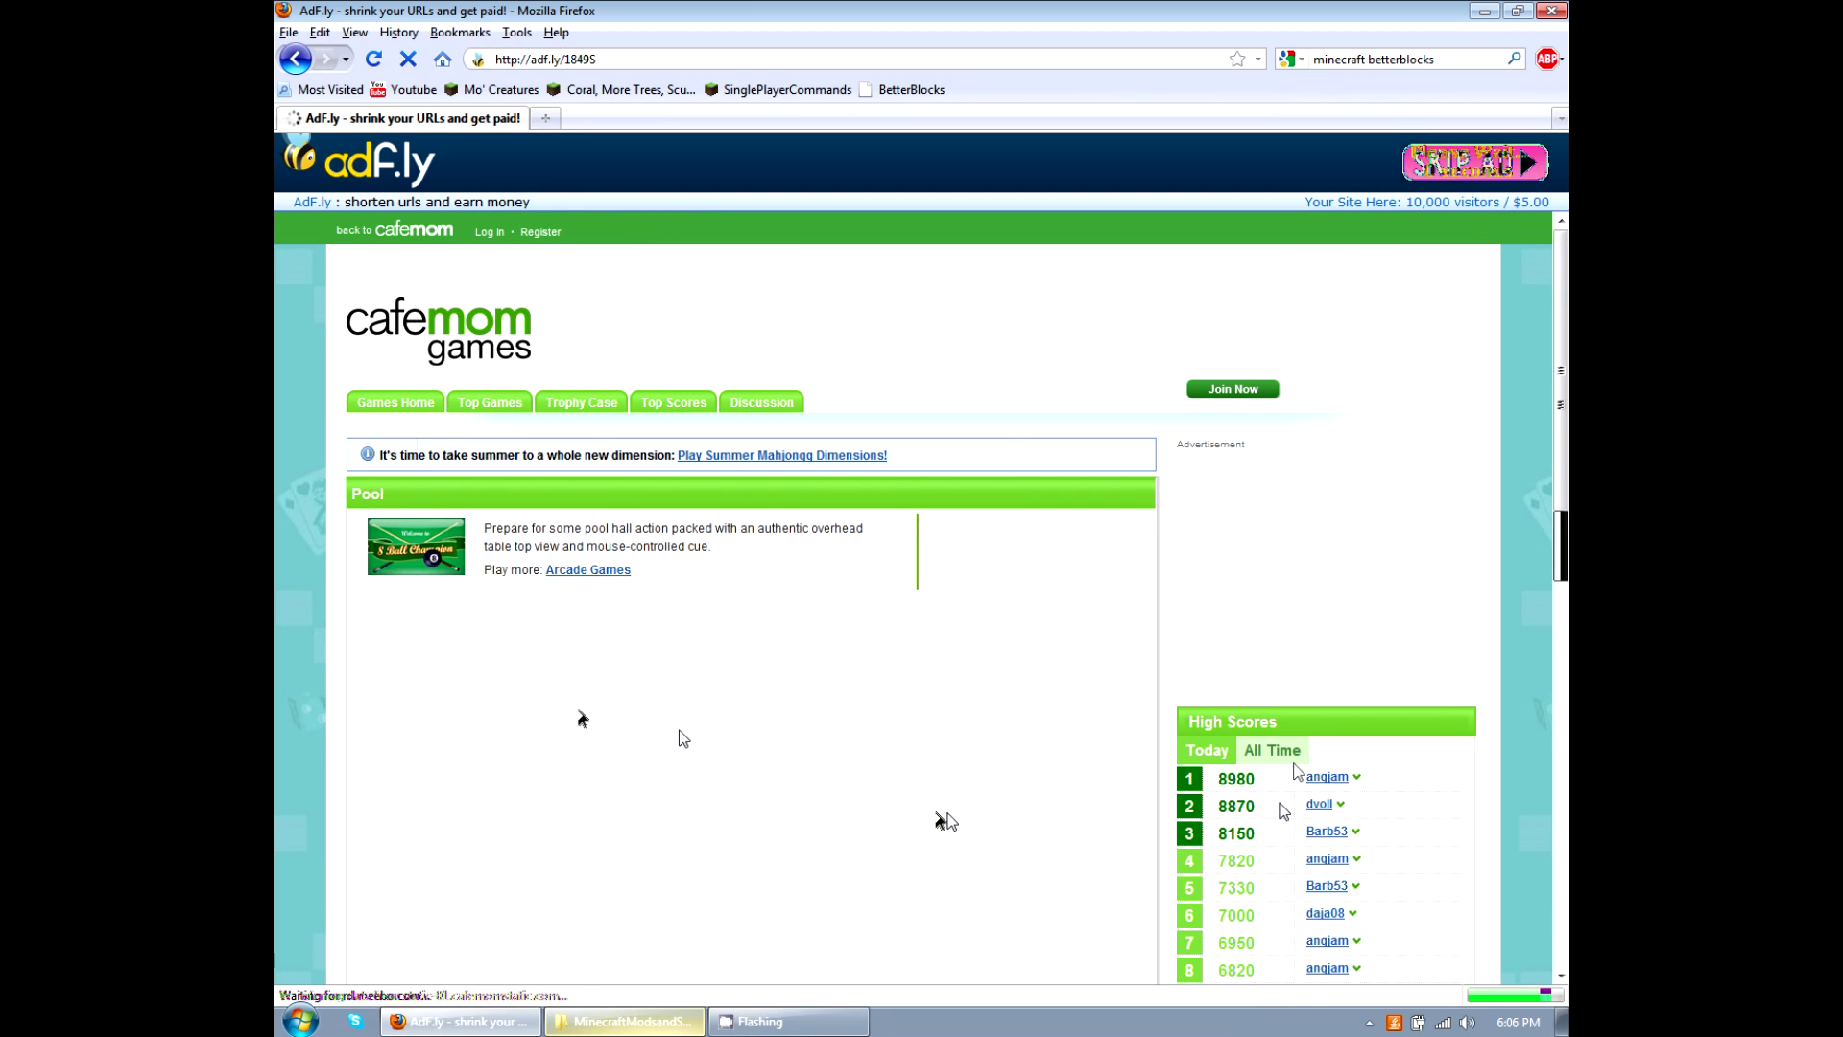
pyautogui.click(1492, 168)
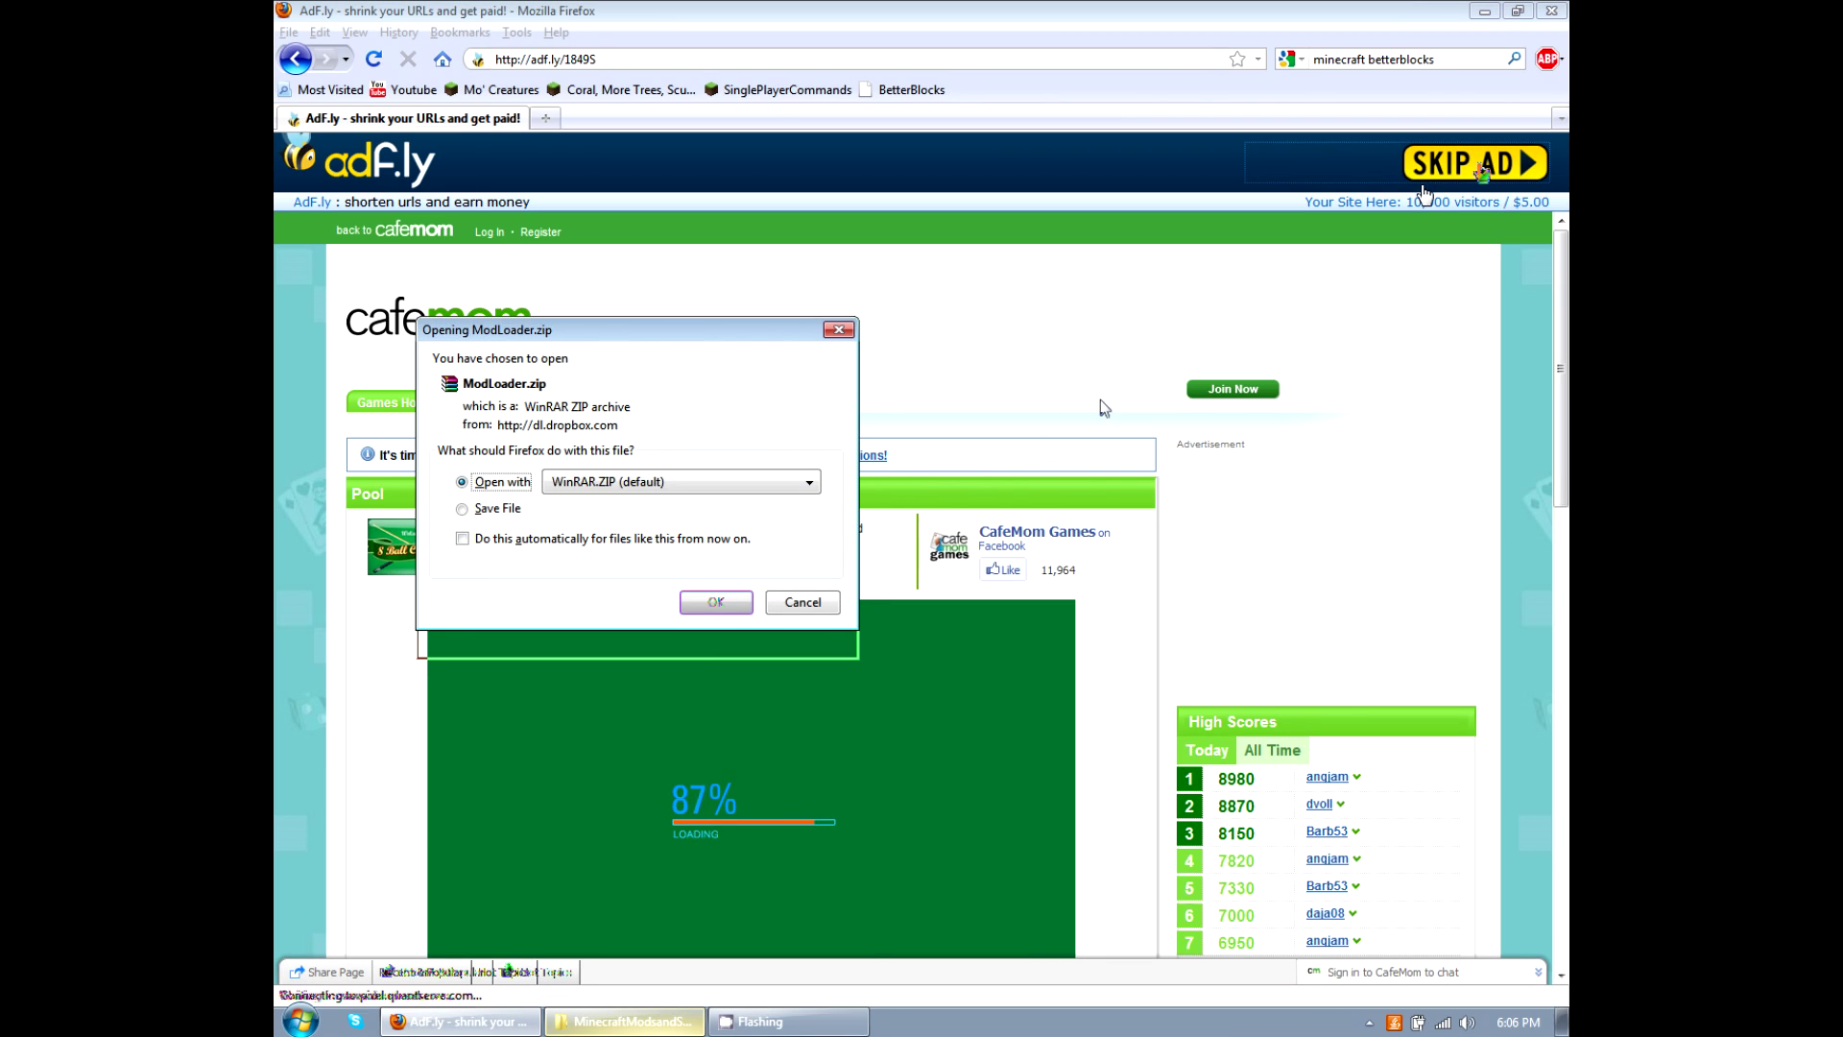
pyautogui.moveTo(704, 343); pyautogui.dragTo(724, 268)
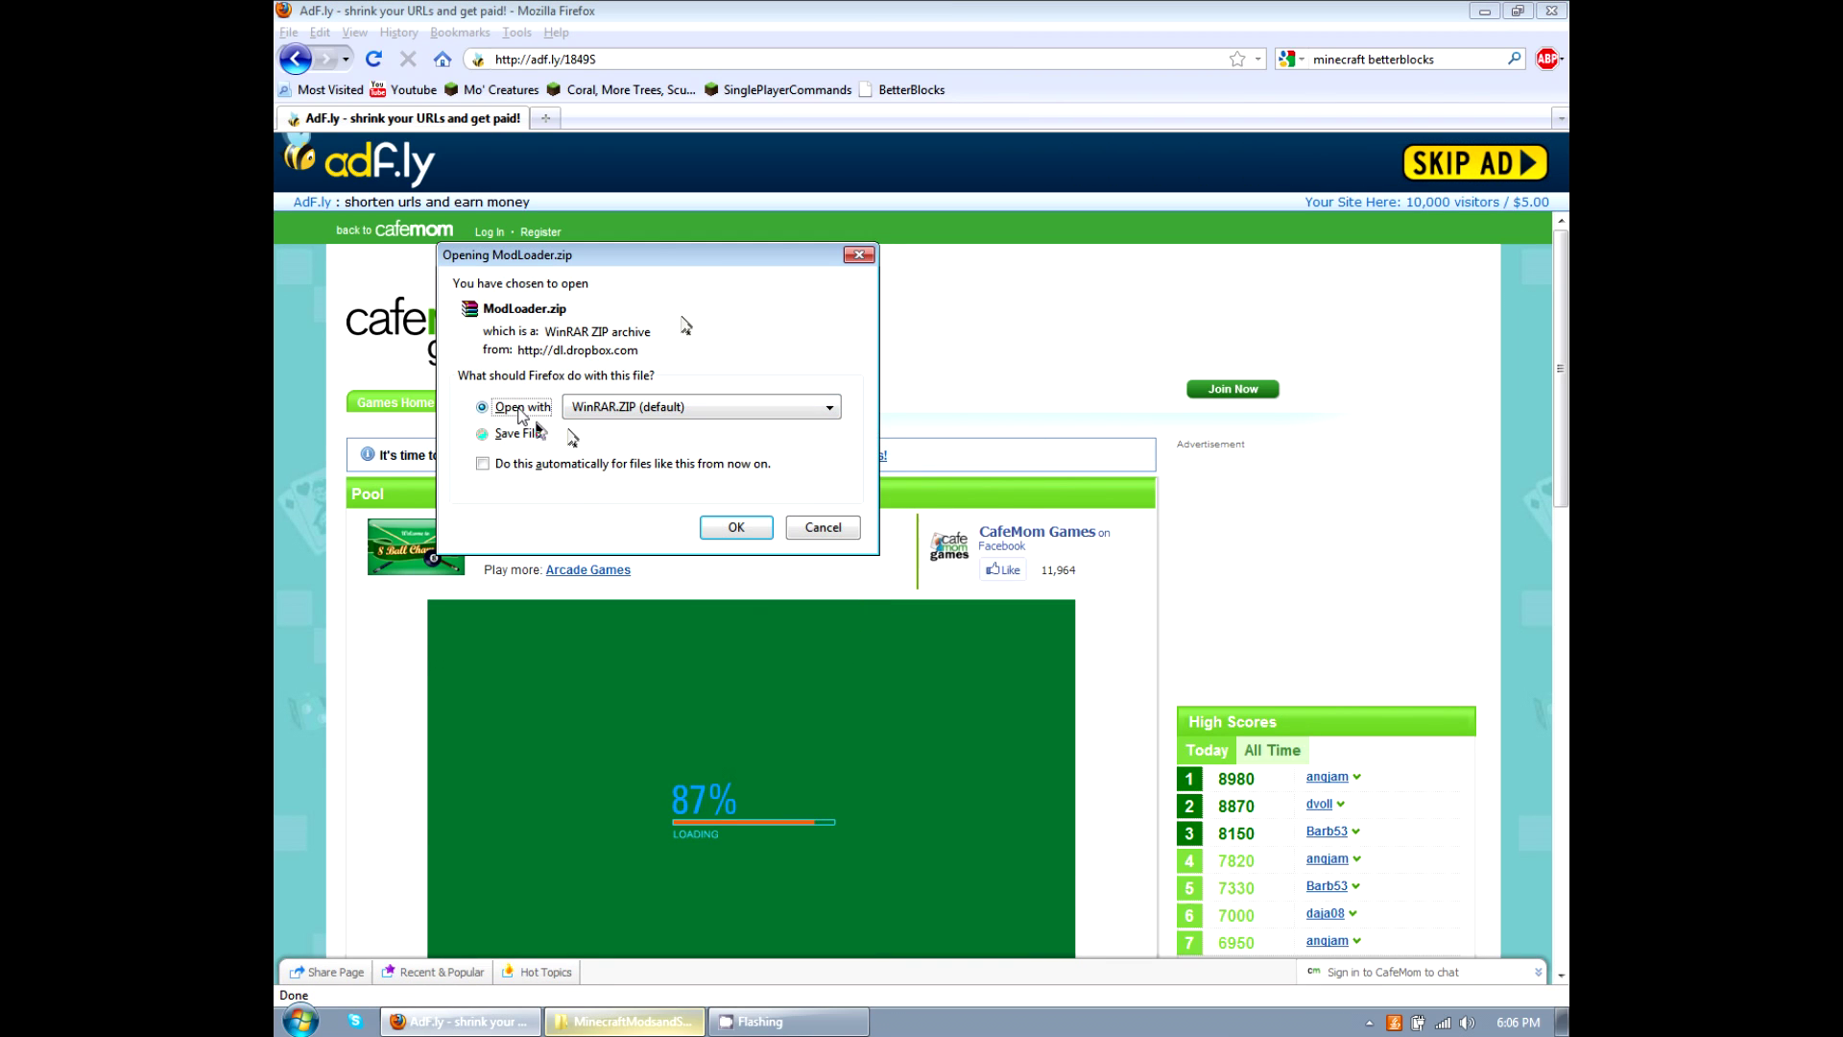
pyautogui.click(736, 530)
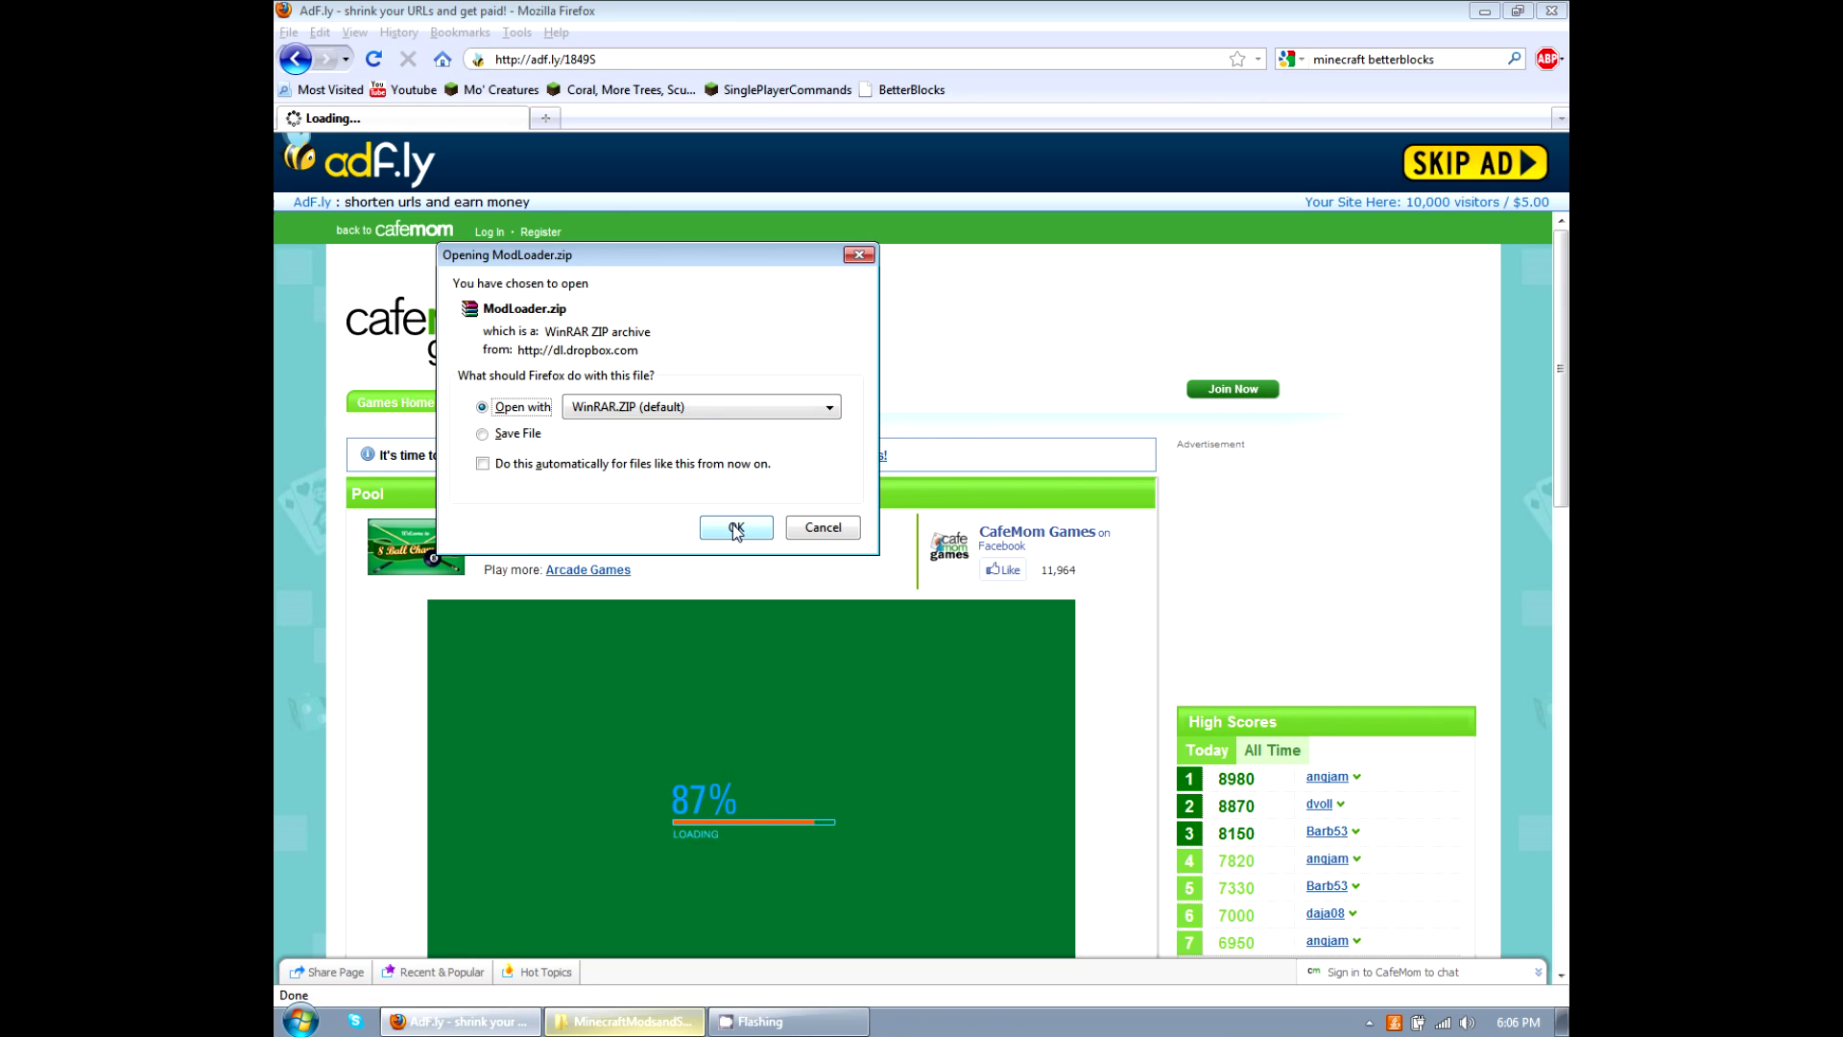
pyautogui.click(826, 531)
pyautogui.click(295, 63)
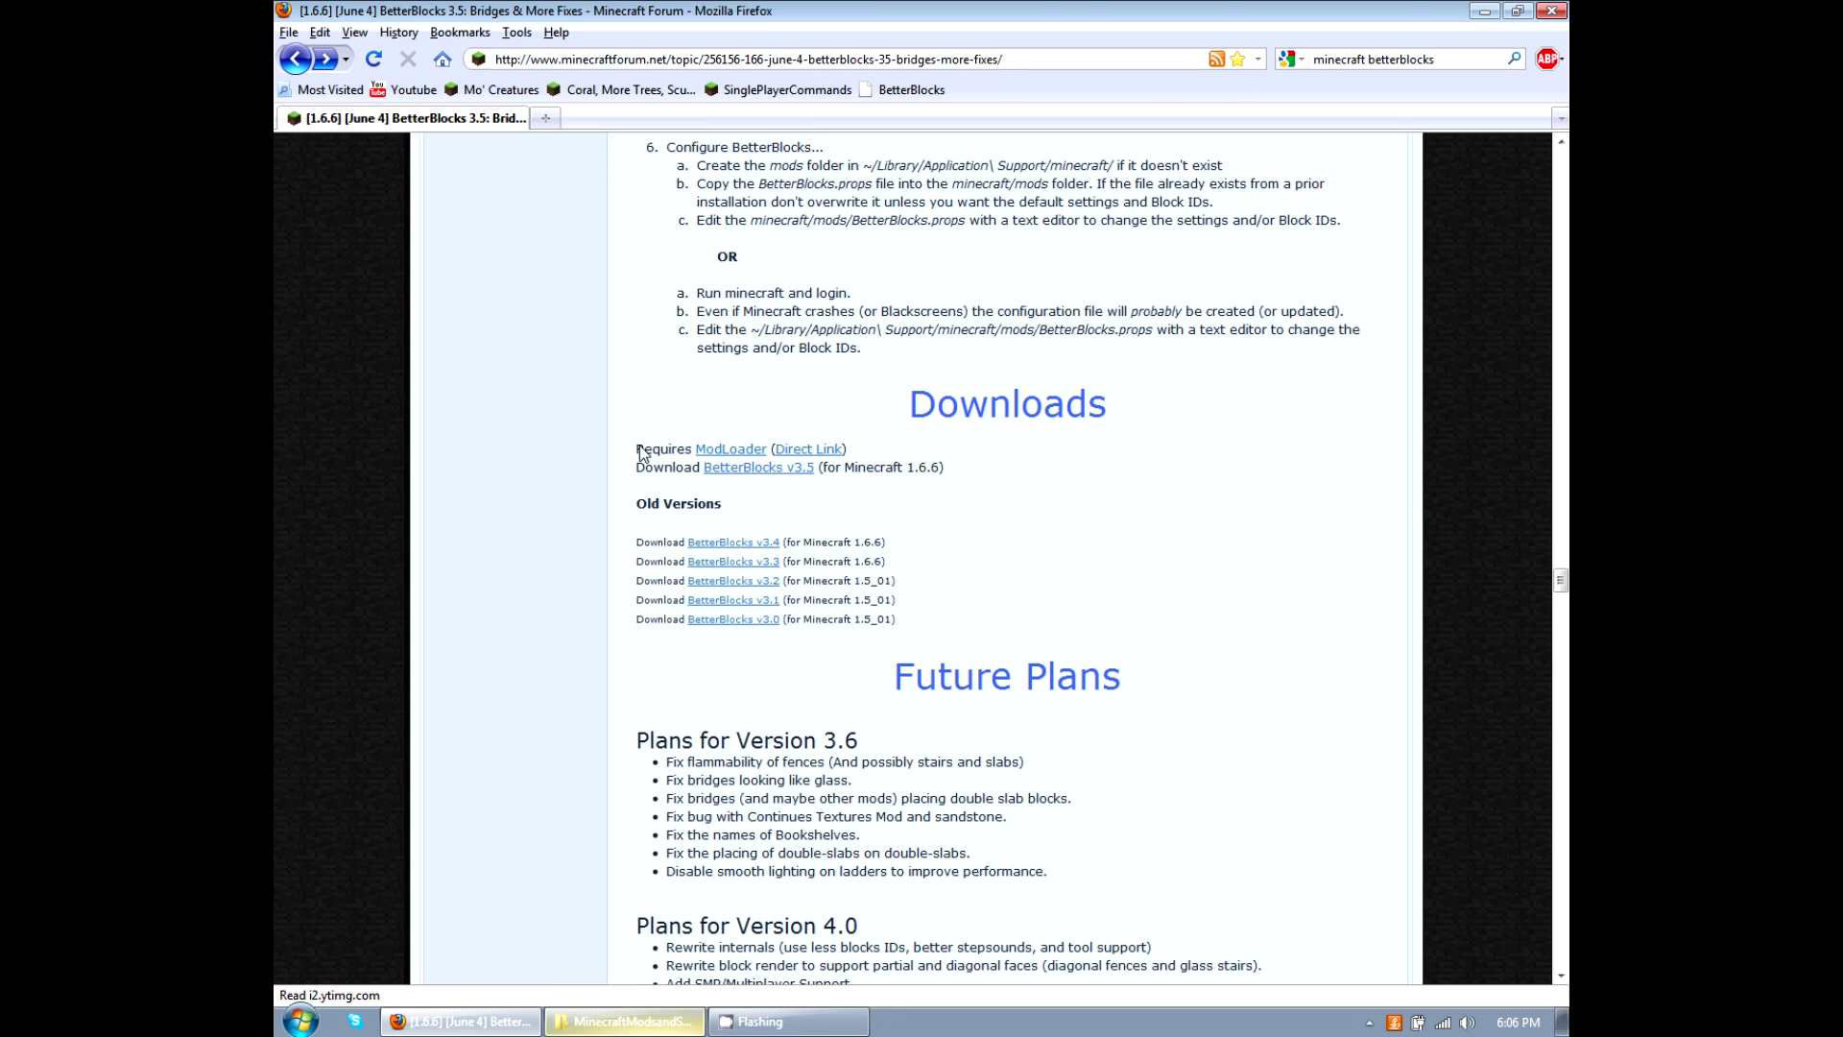
# Request the BetterBlocks v3.5 zip from MediaFire, cancel the file prompt and go back to the thread.
pyautogui.click(771, 470)
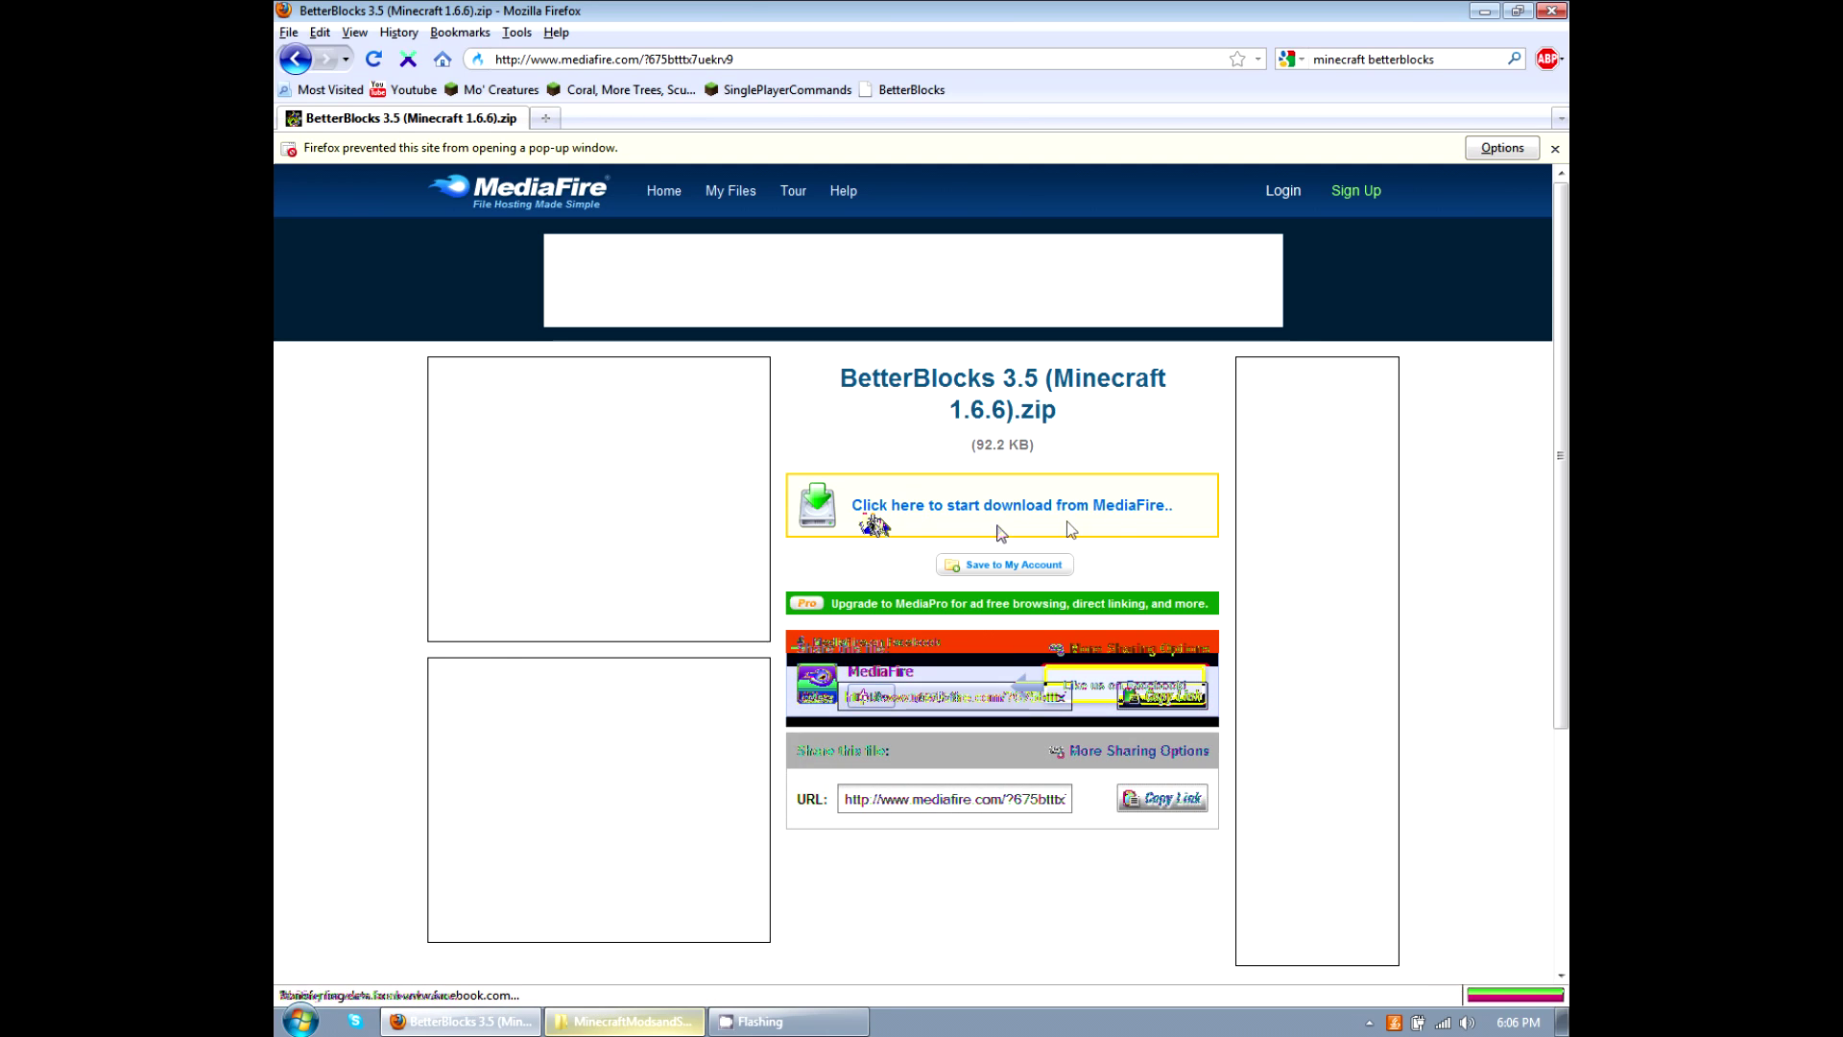
pyautogui.click(973, 507)
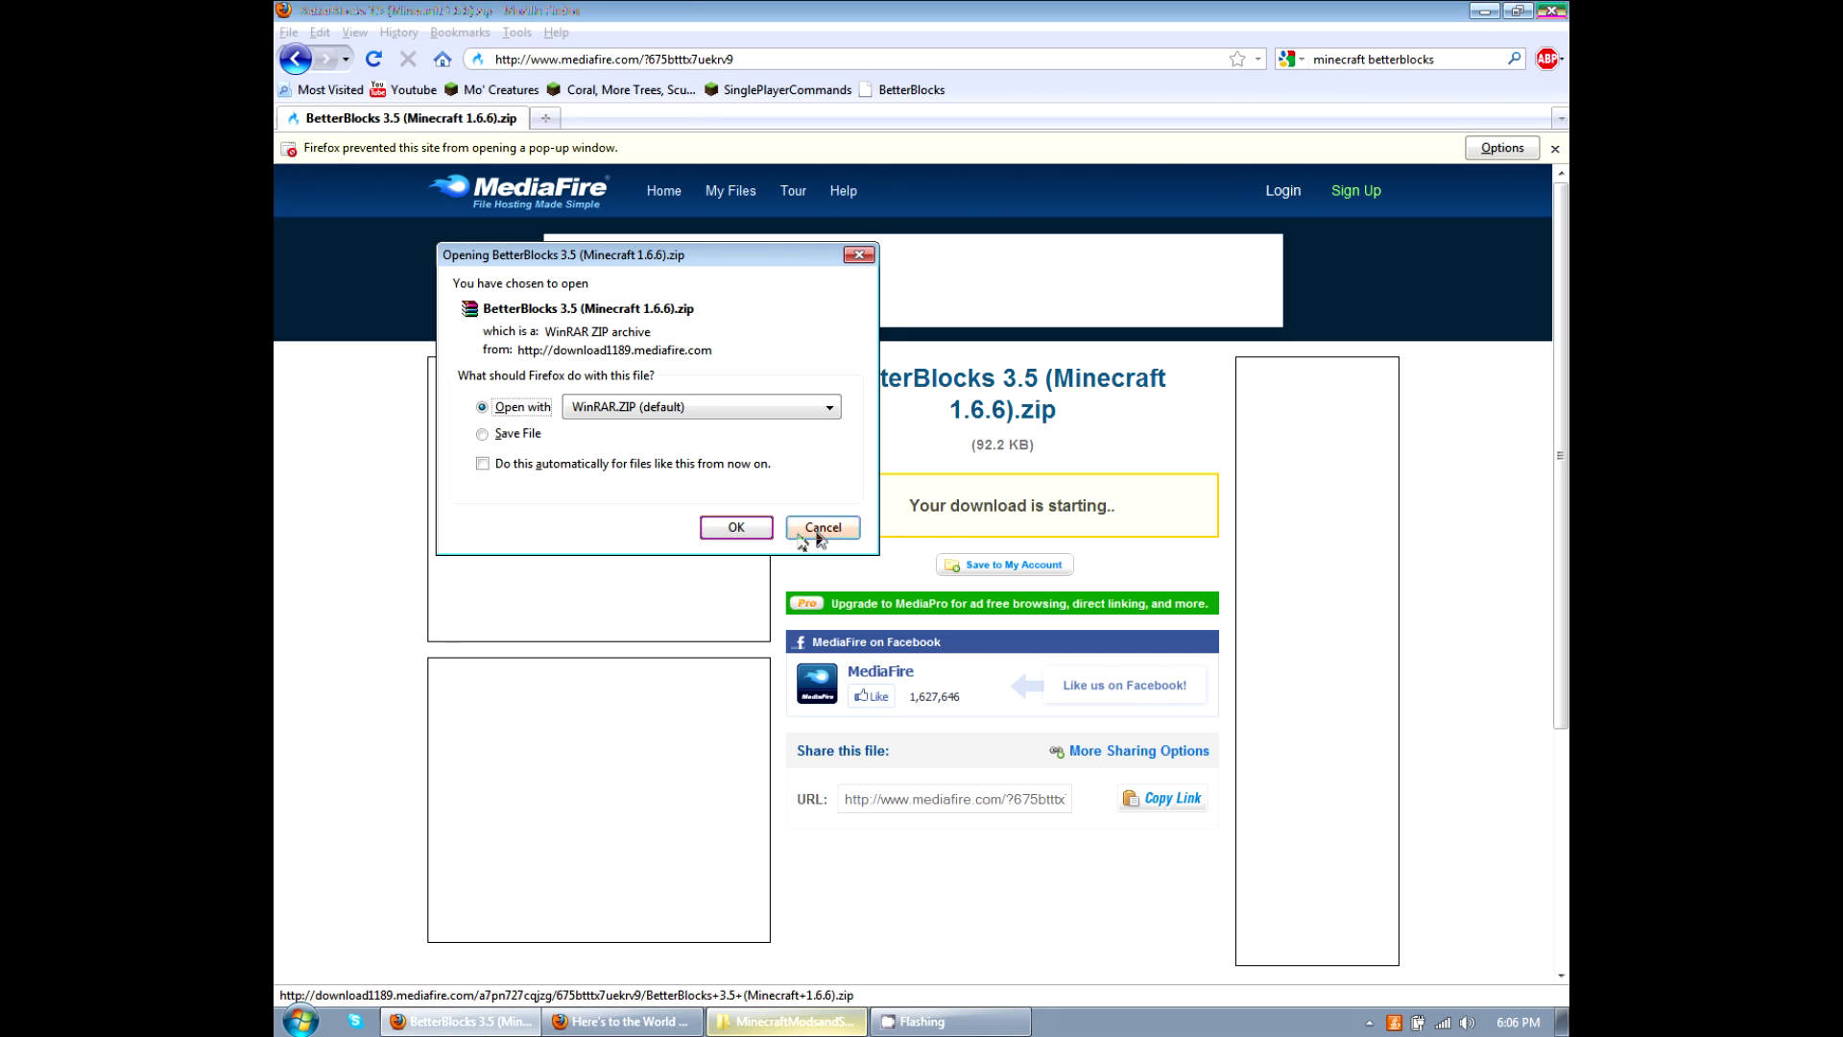
pyautogui.click(820, 530)
pyautogui.click(309, 63)
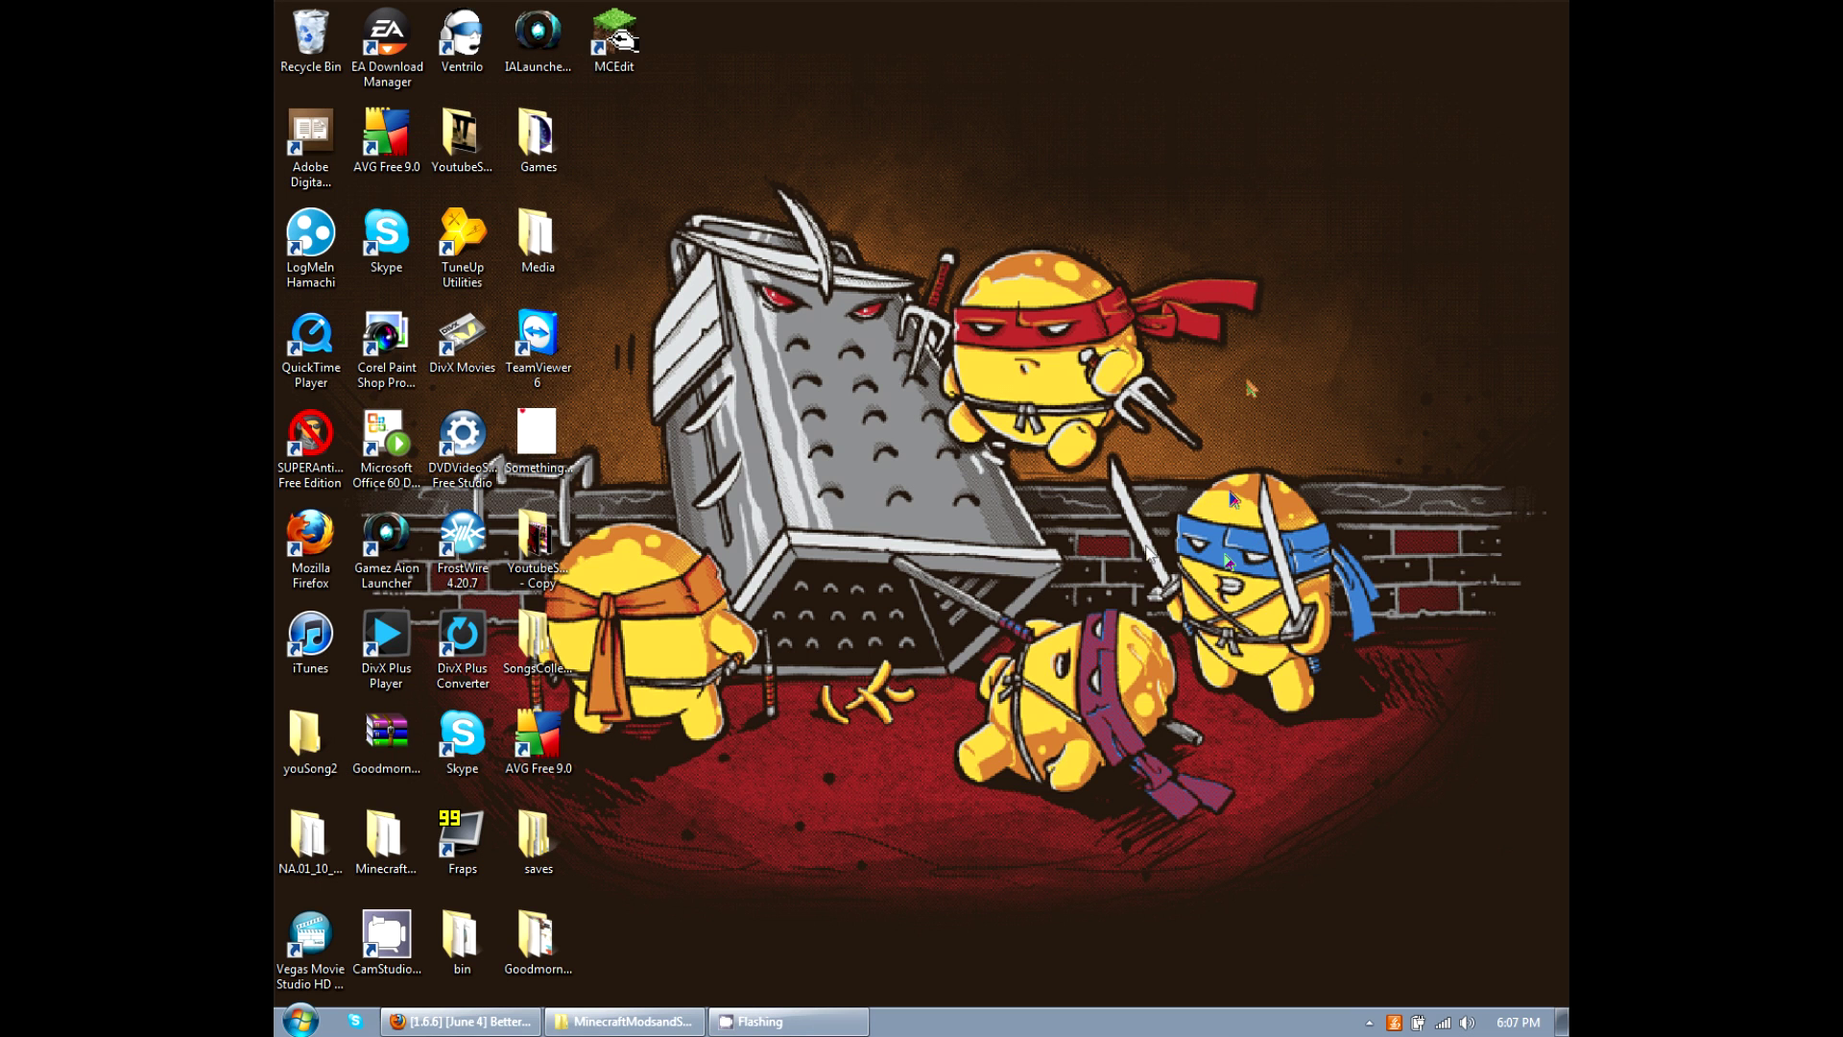
# Bring up the MinecraftModsandSkins folder and locate the ModLoader and BetterBlocks 3.5 (Minecraft 1.6.6) archives.
pyautogui.click(624, 1022)
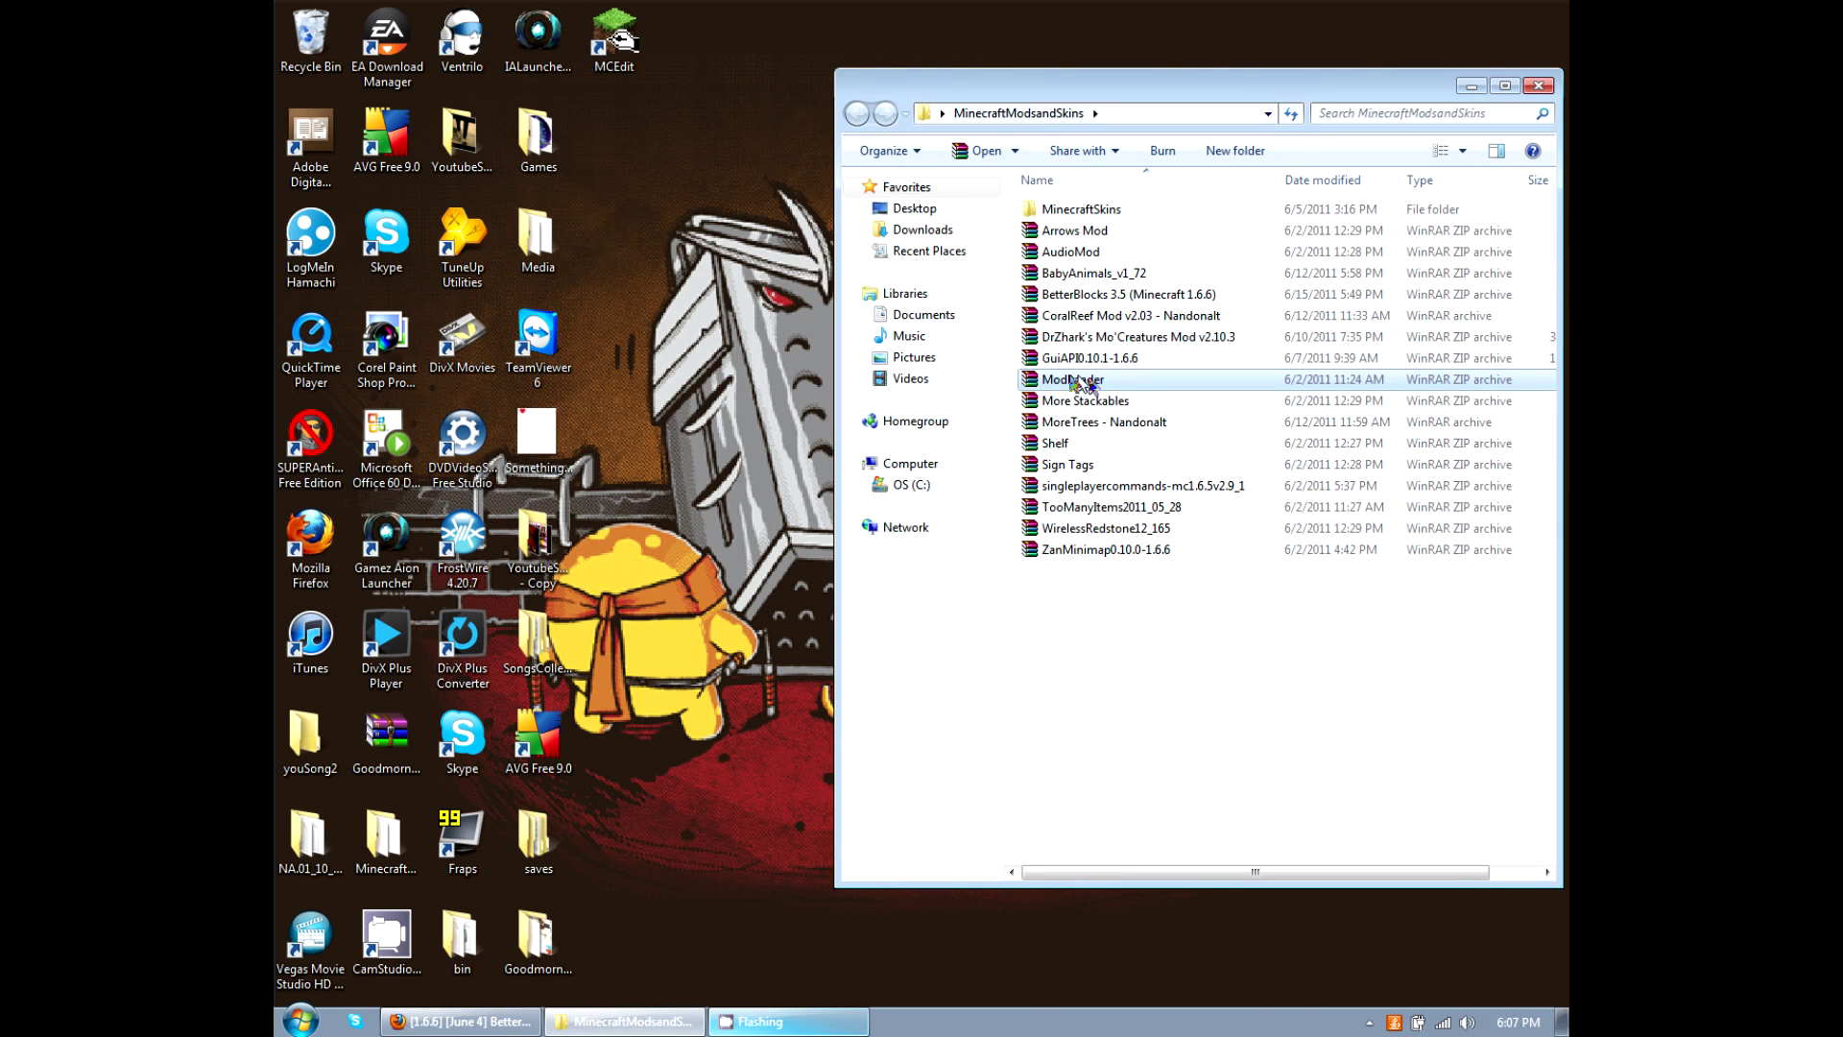
pyautogui.moveTo(1083, 384); pyautogui.dragTo(1142, 303)
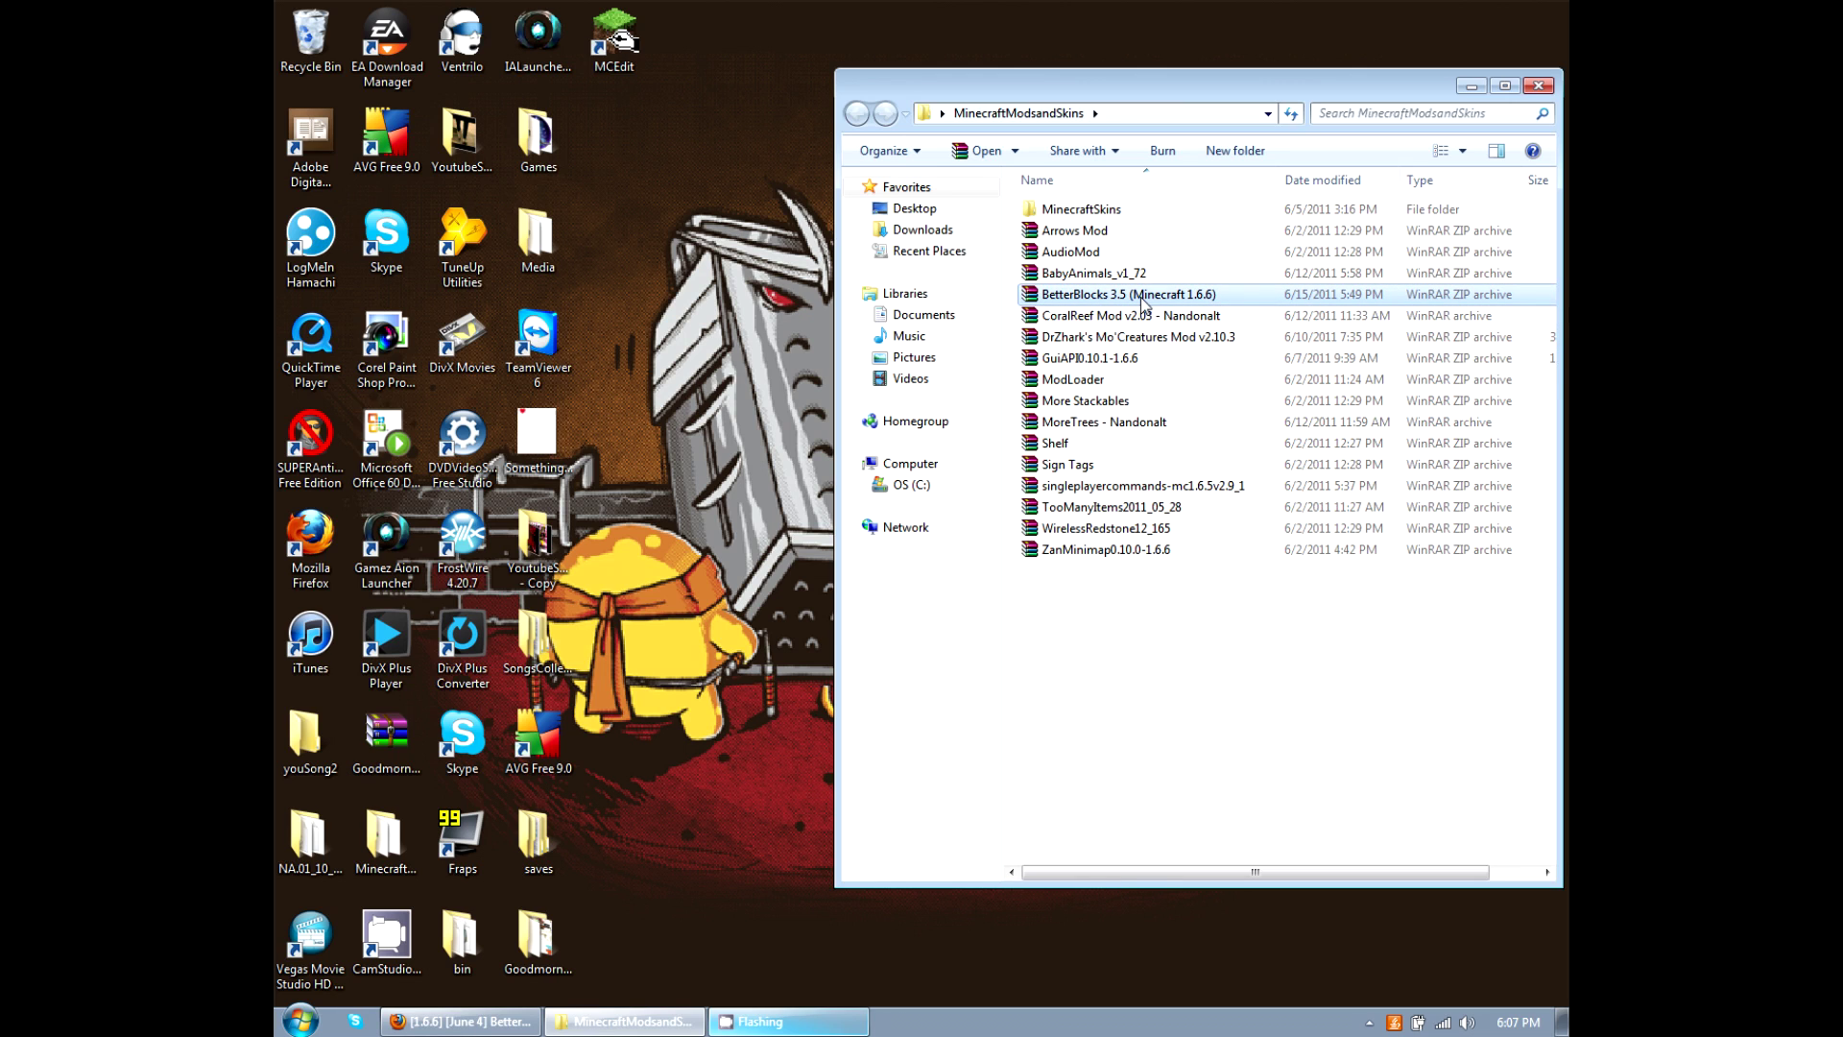
pyautogui.click(1102, 378)
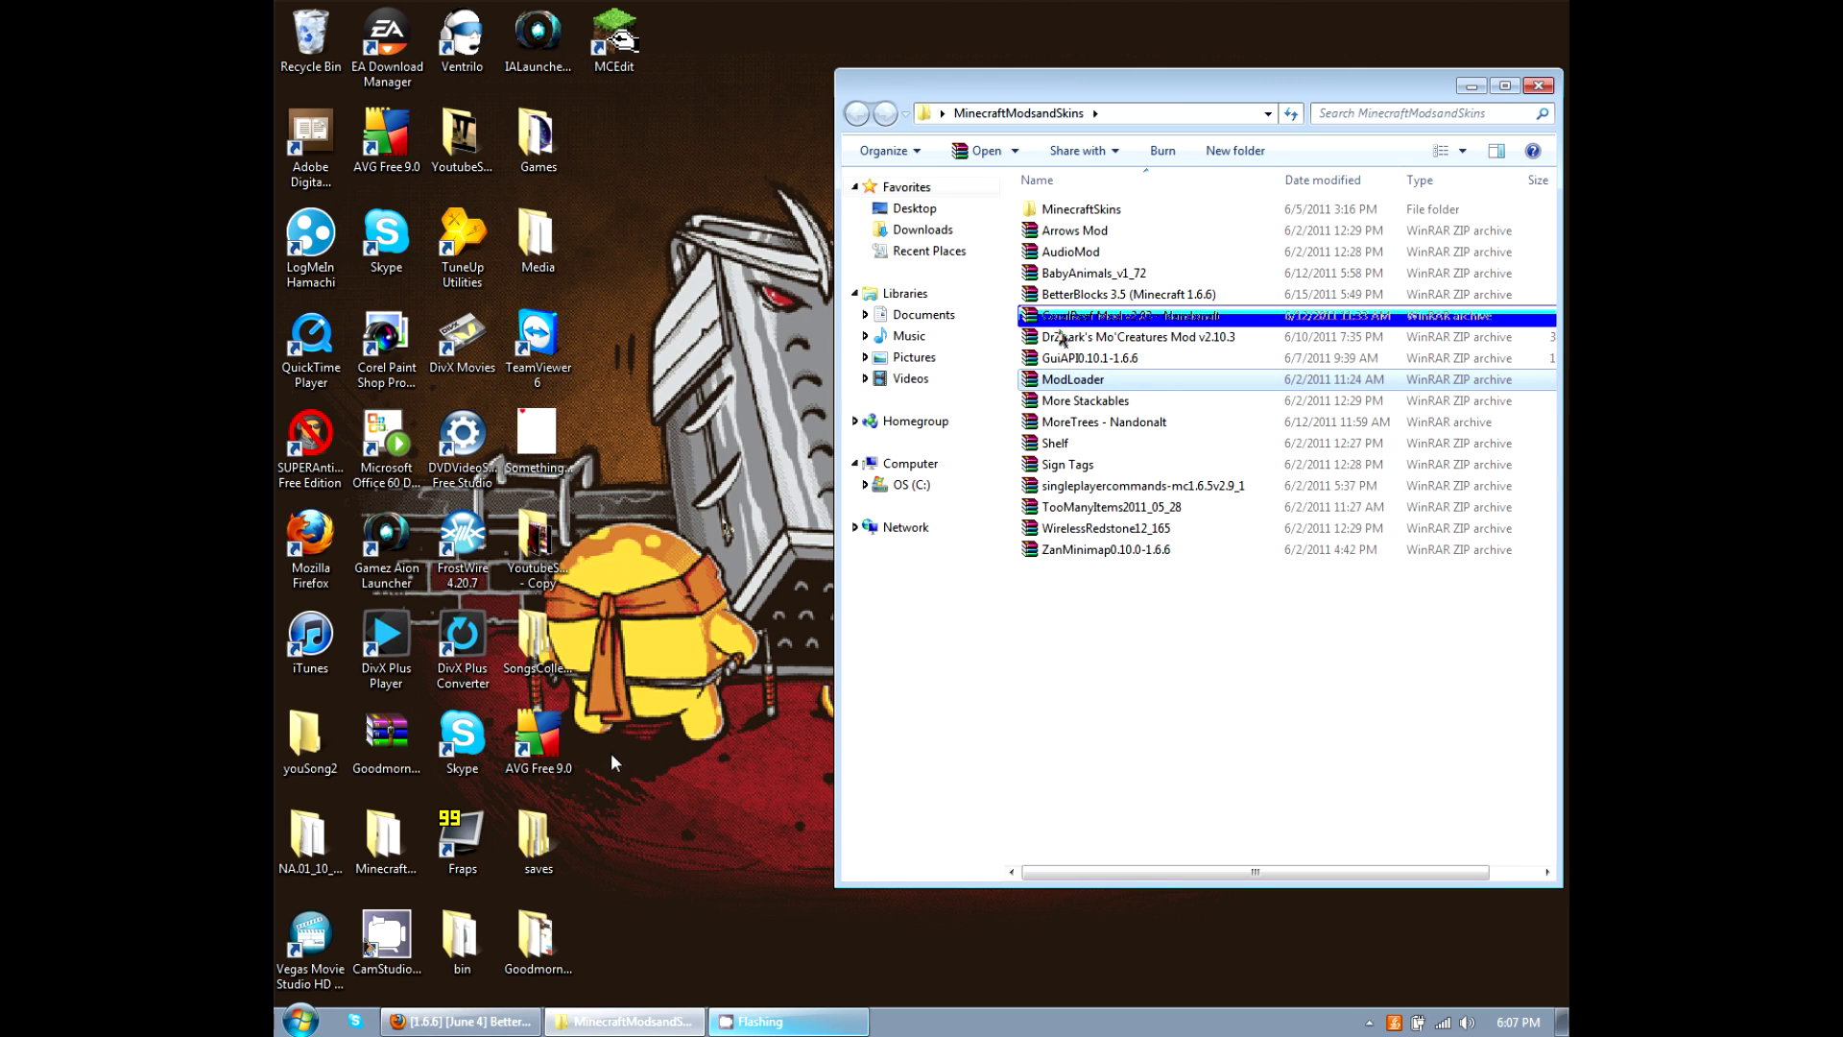
# Open the %appdata% folder and browse to the bin folder inside .minecraft.
pyautogui.click(319, 1024)
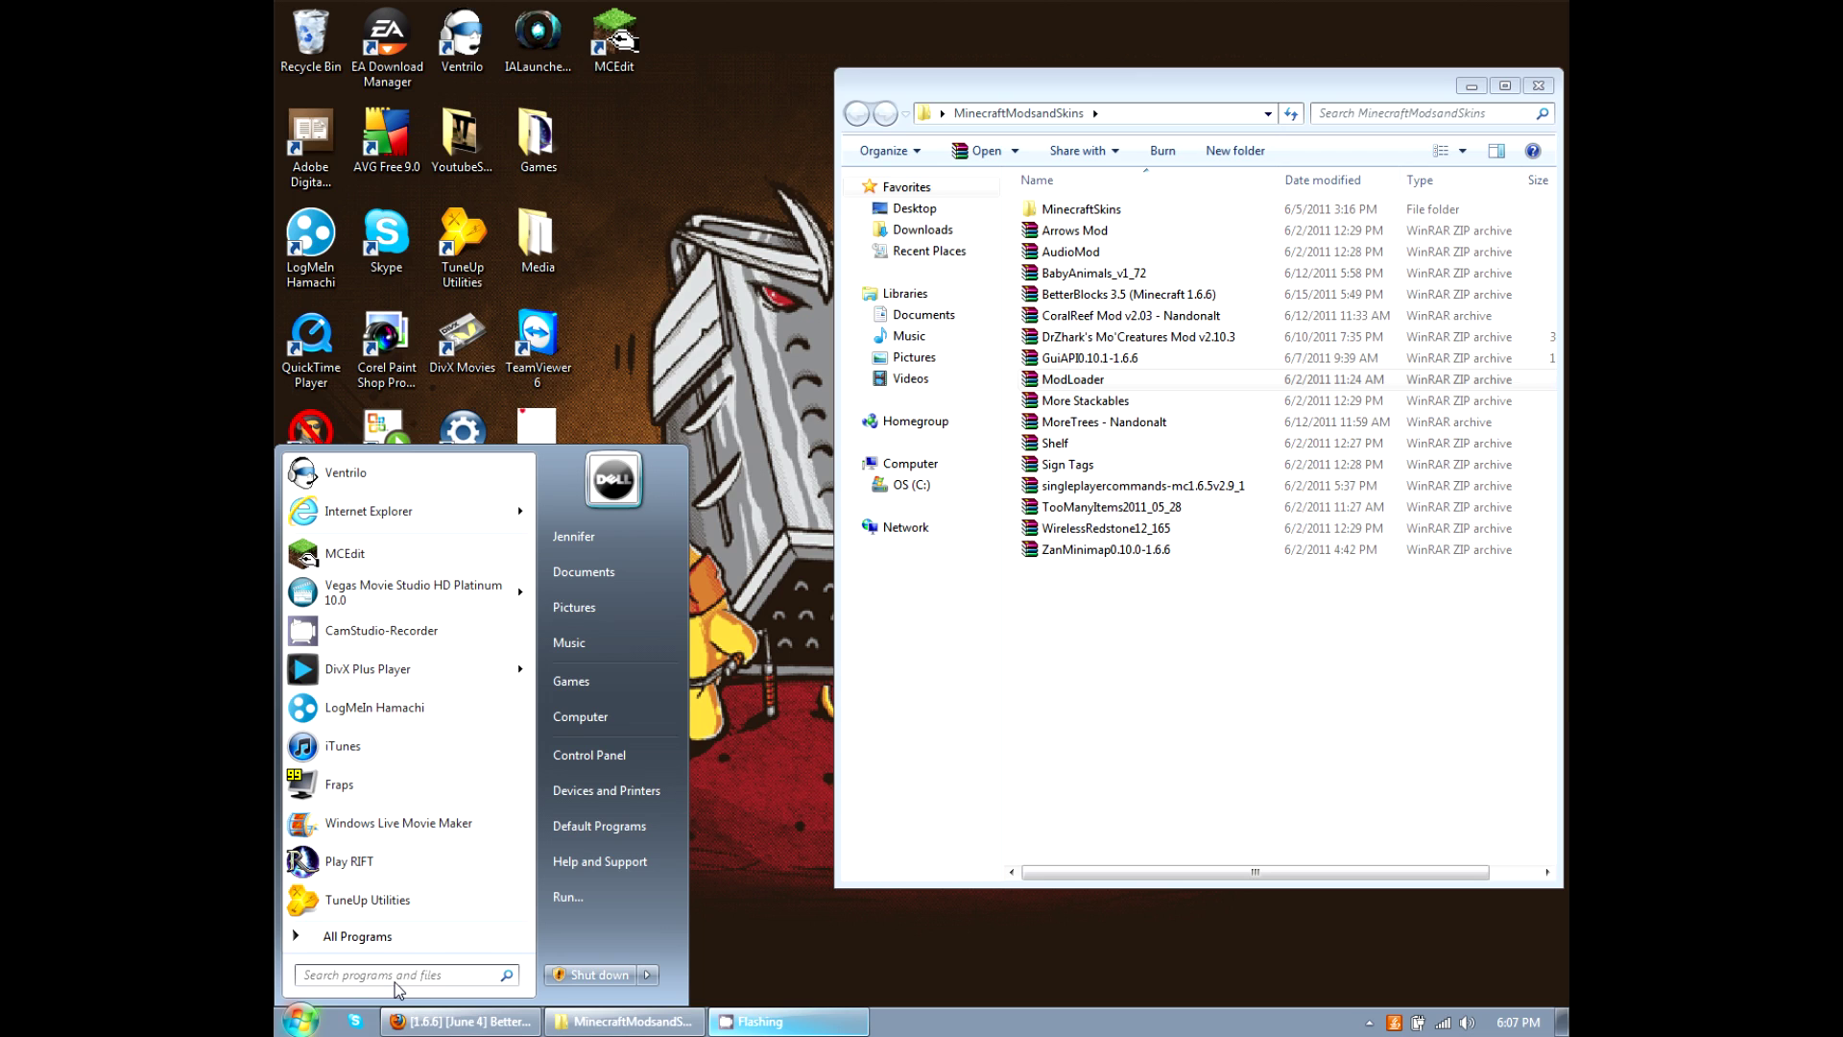
pyautogui.write('%appdat')
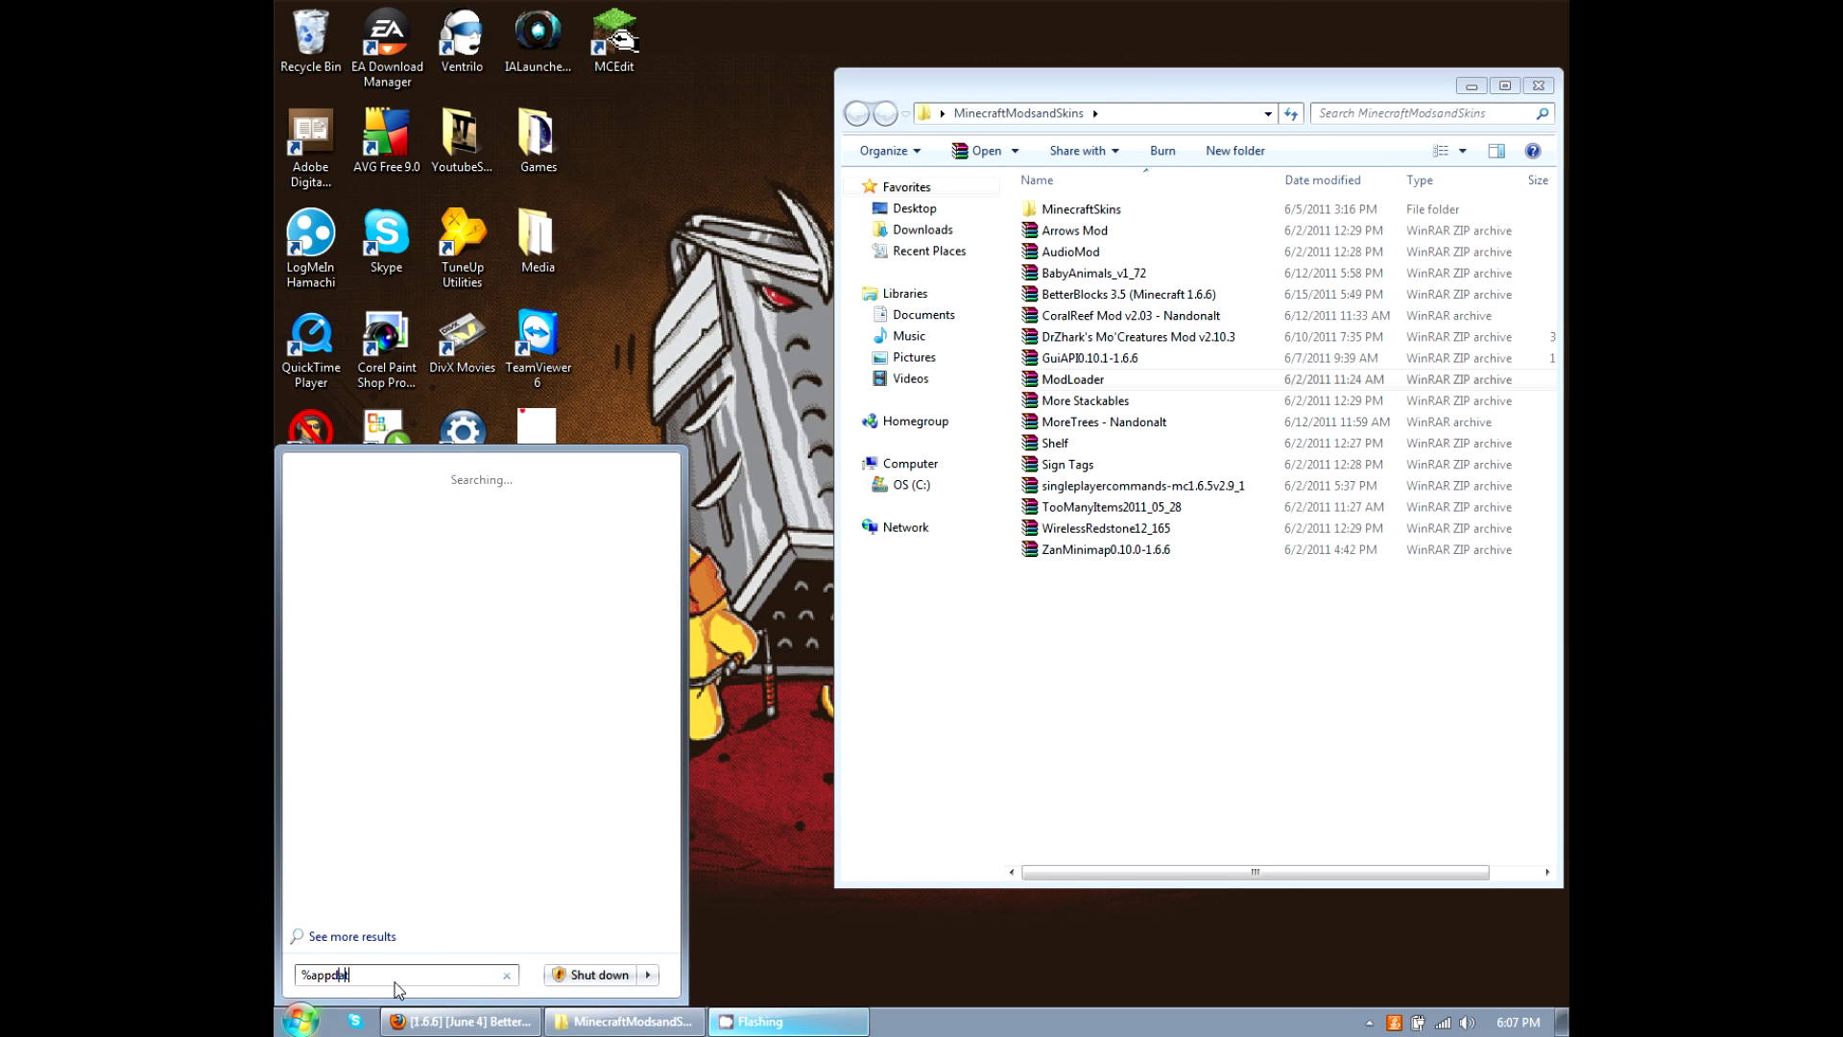
pyautogui.write('a%')
pyautogui.press('Return')
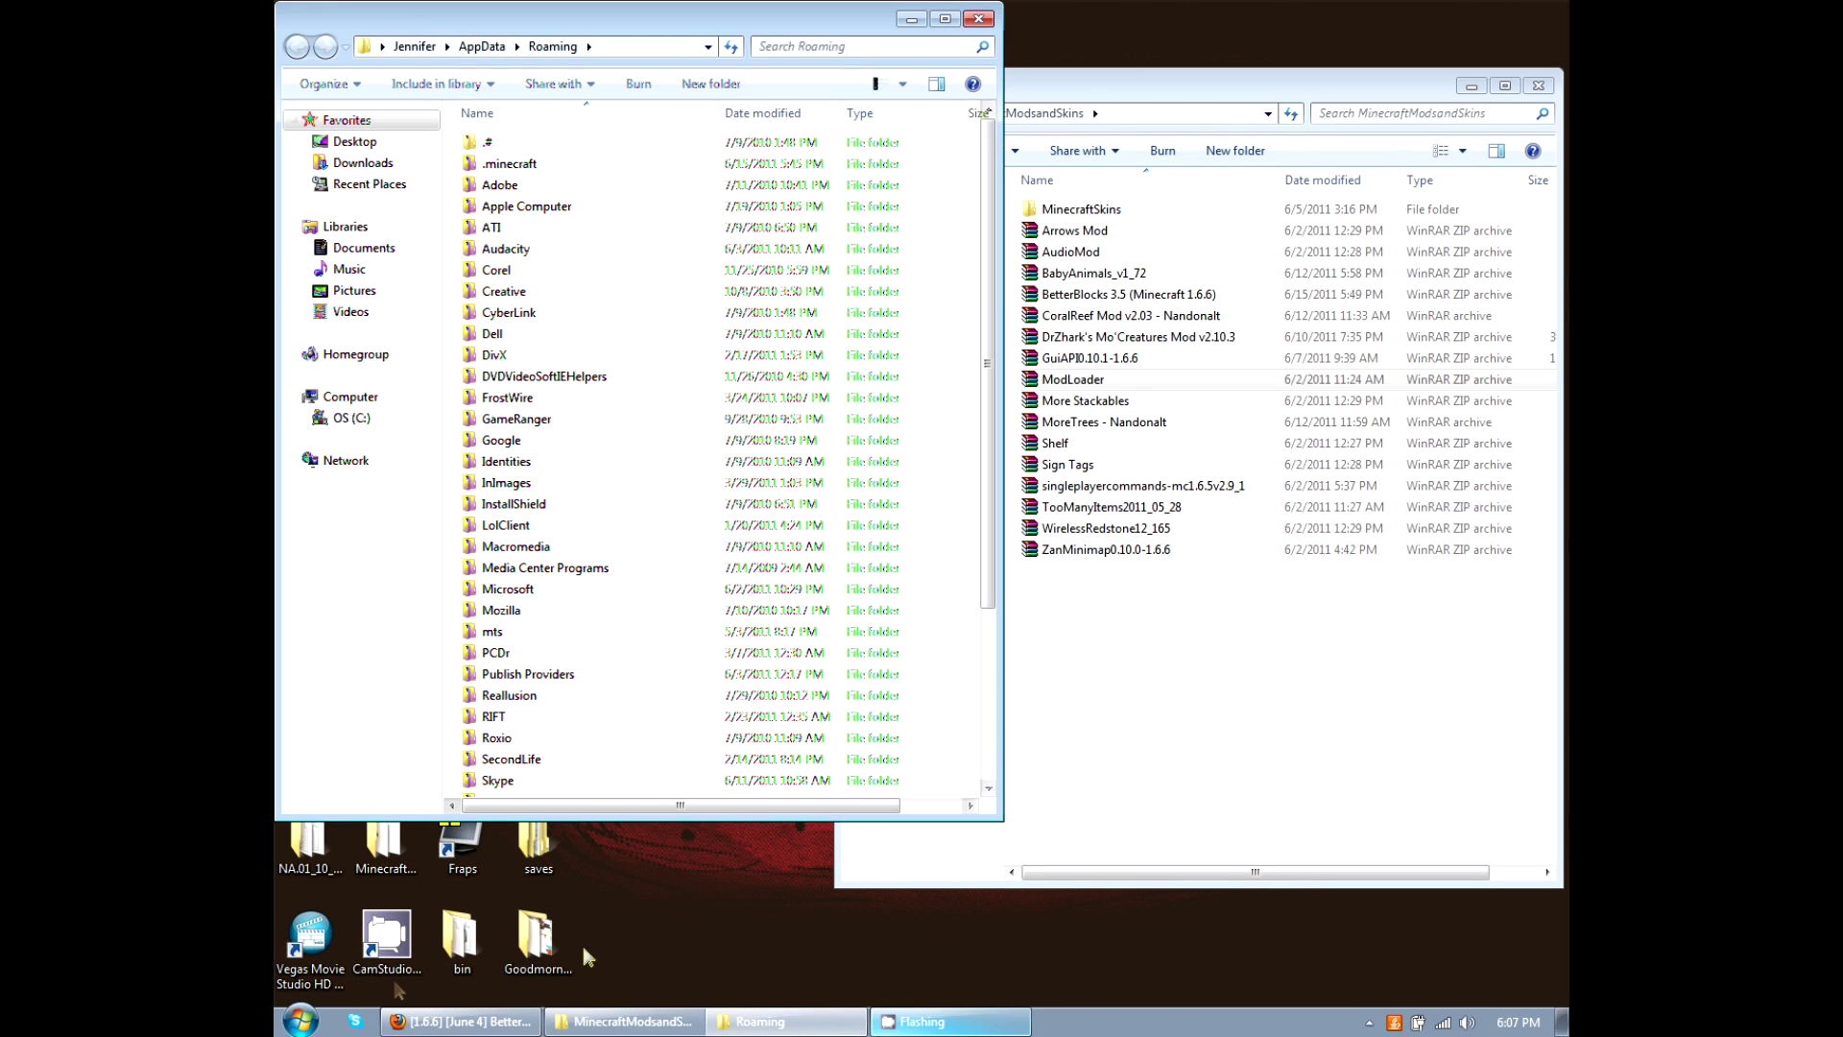
pyautogui.doubleClick(611, 163)
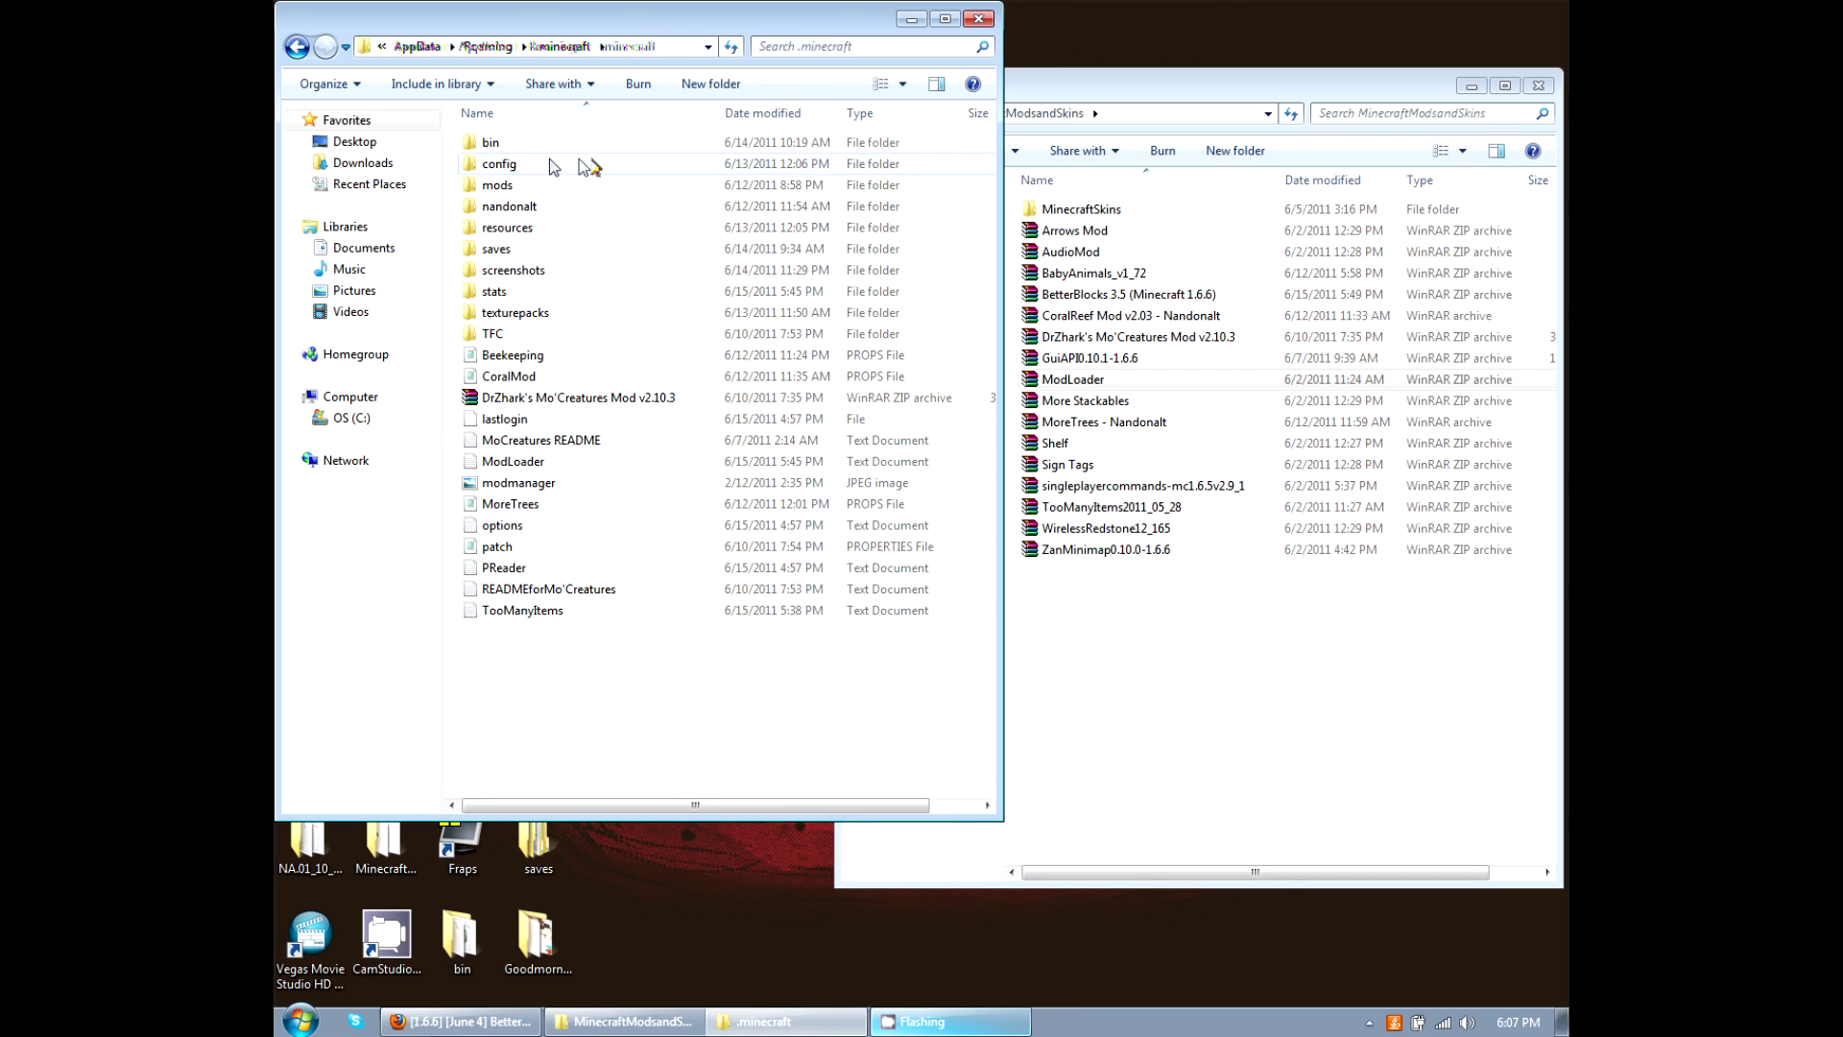
pyautogui.click(588, 164)
pyautogui.doubleClick(519, 145)
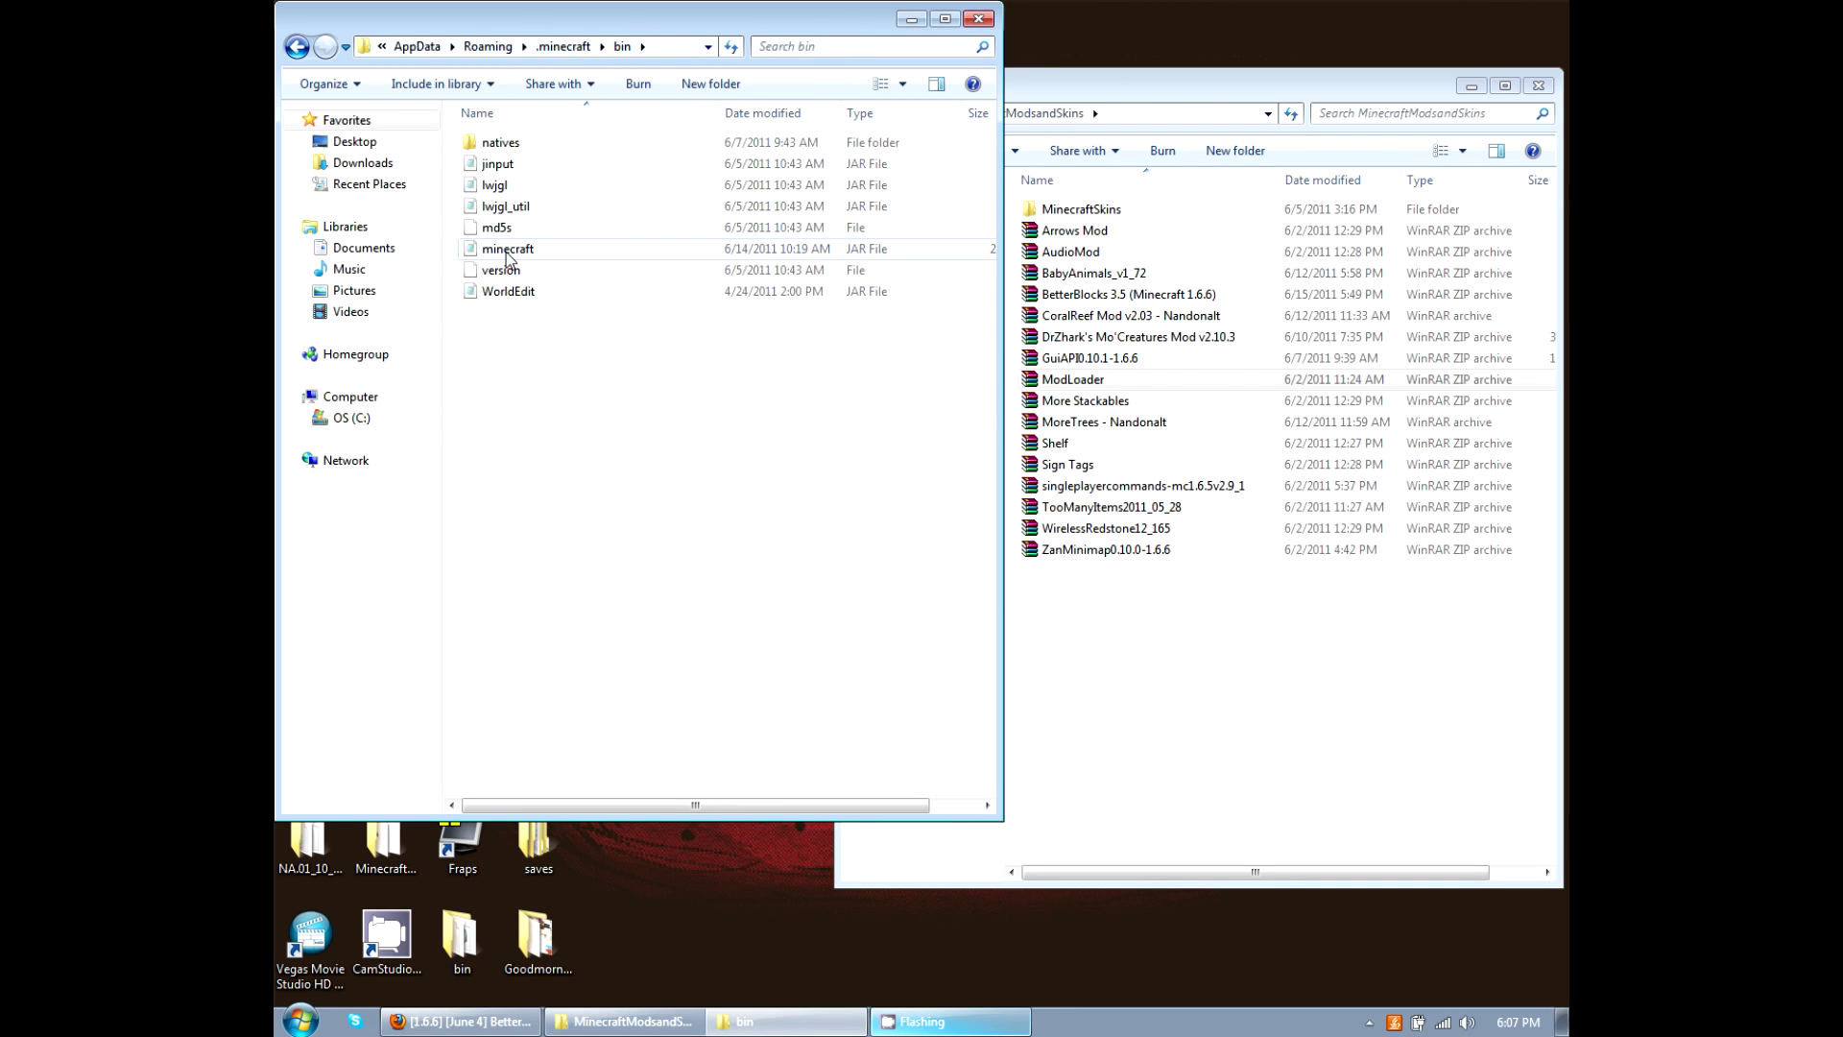
# Open the minecraft JAR file in the bin folder with WinRAR archiver.
pyautogui.rightClick(540, 257)
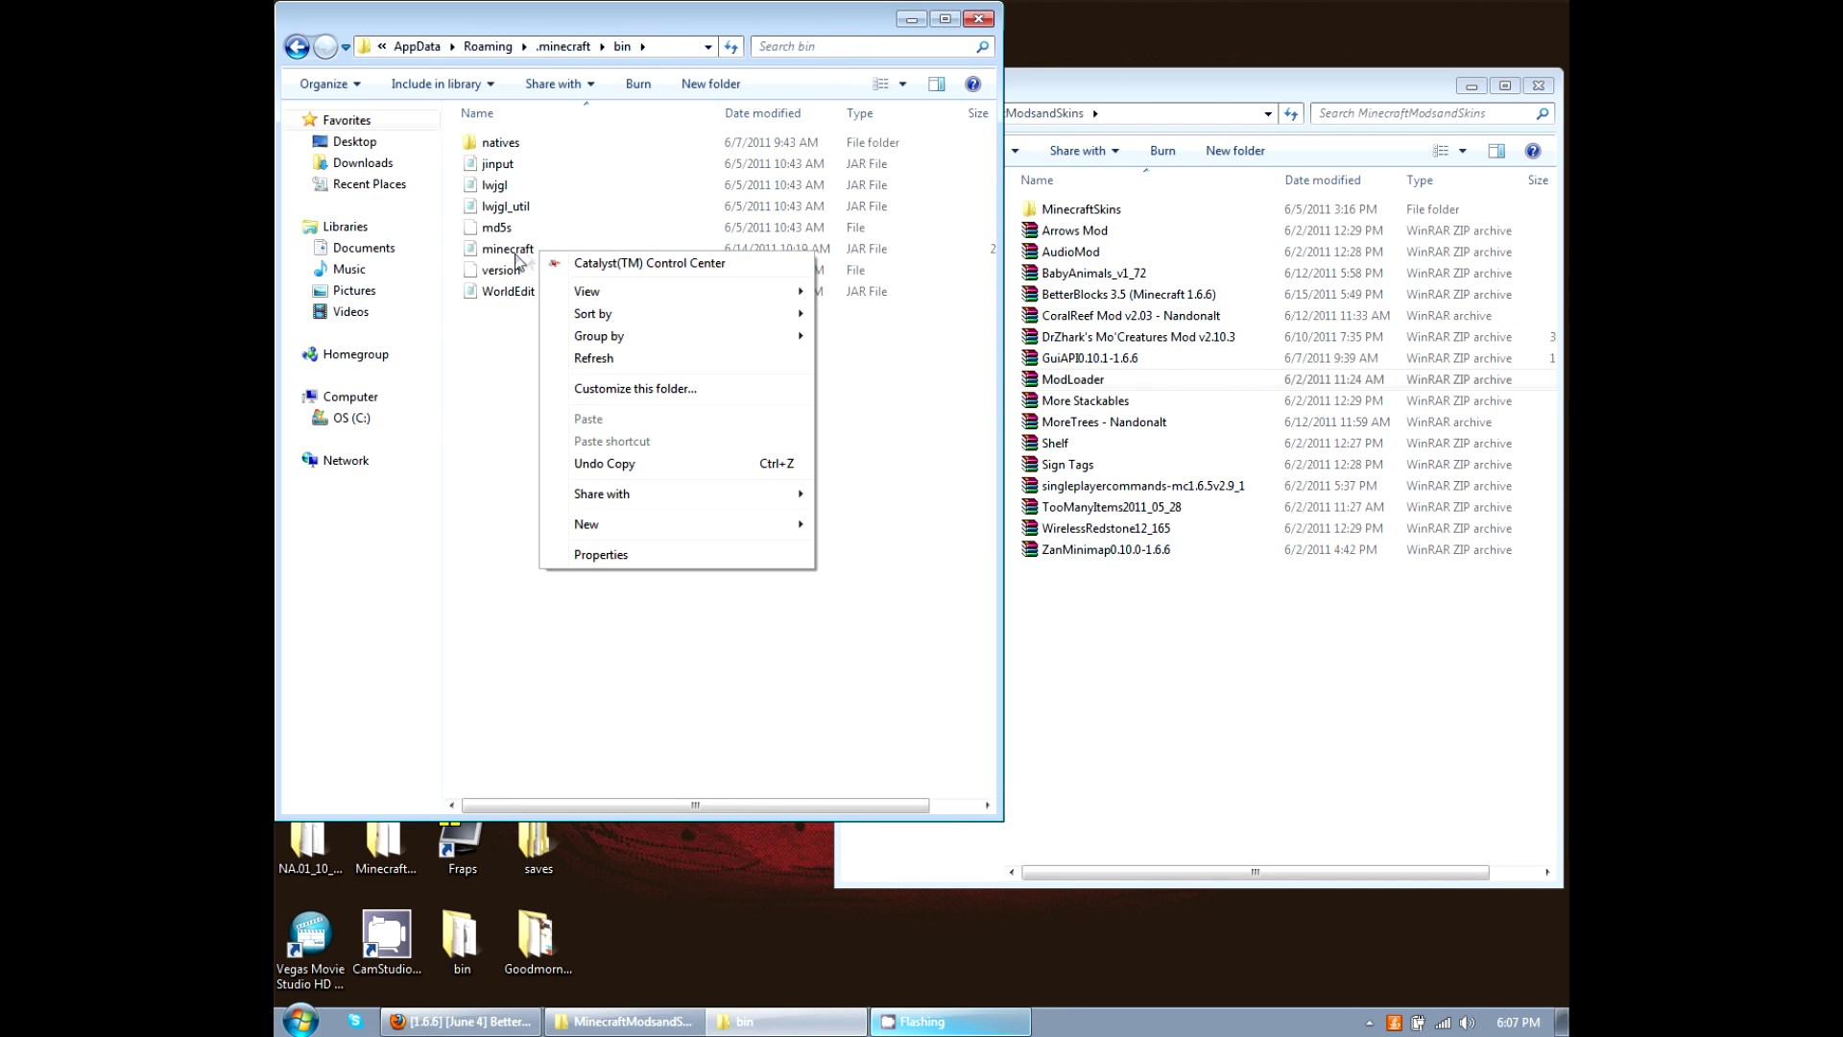
pyautogui.rightClick(510, 255)
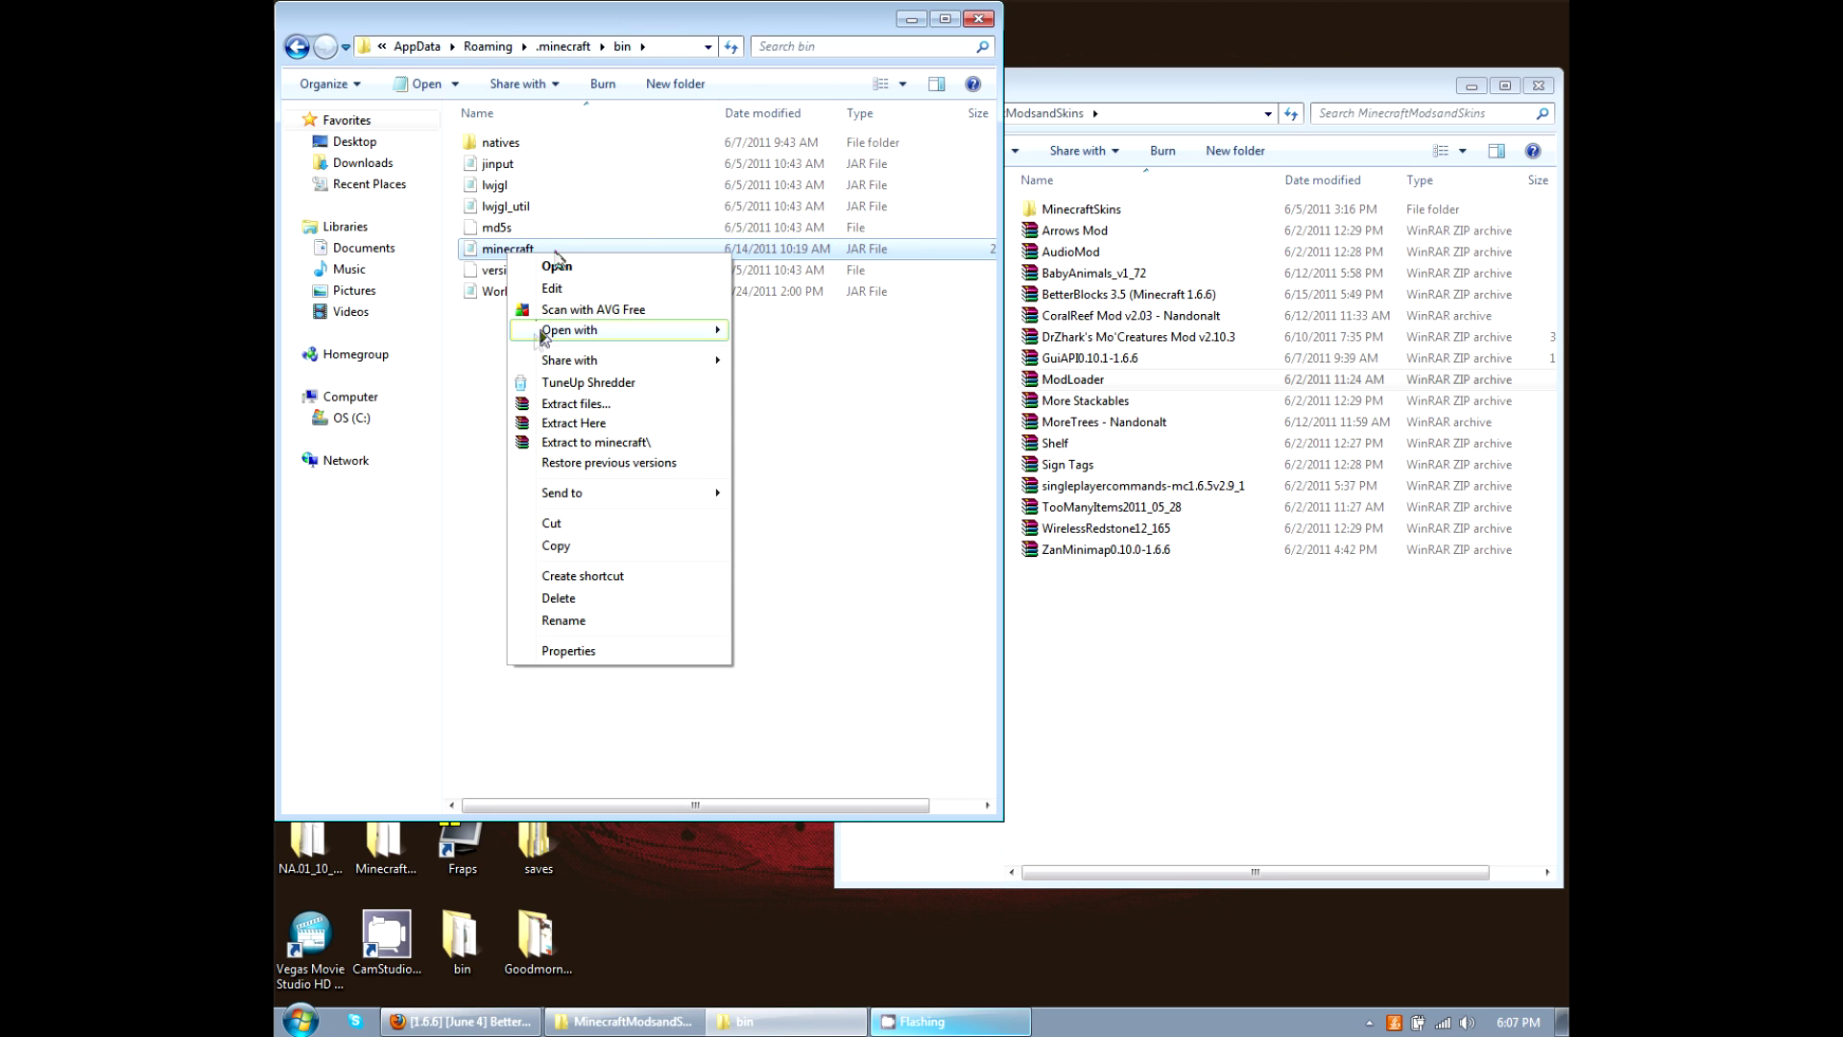
pyautogui.moveTo(576, 331)
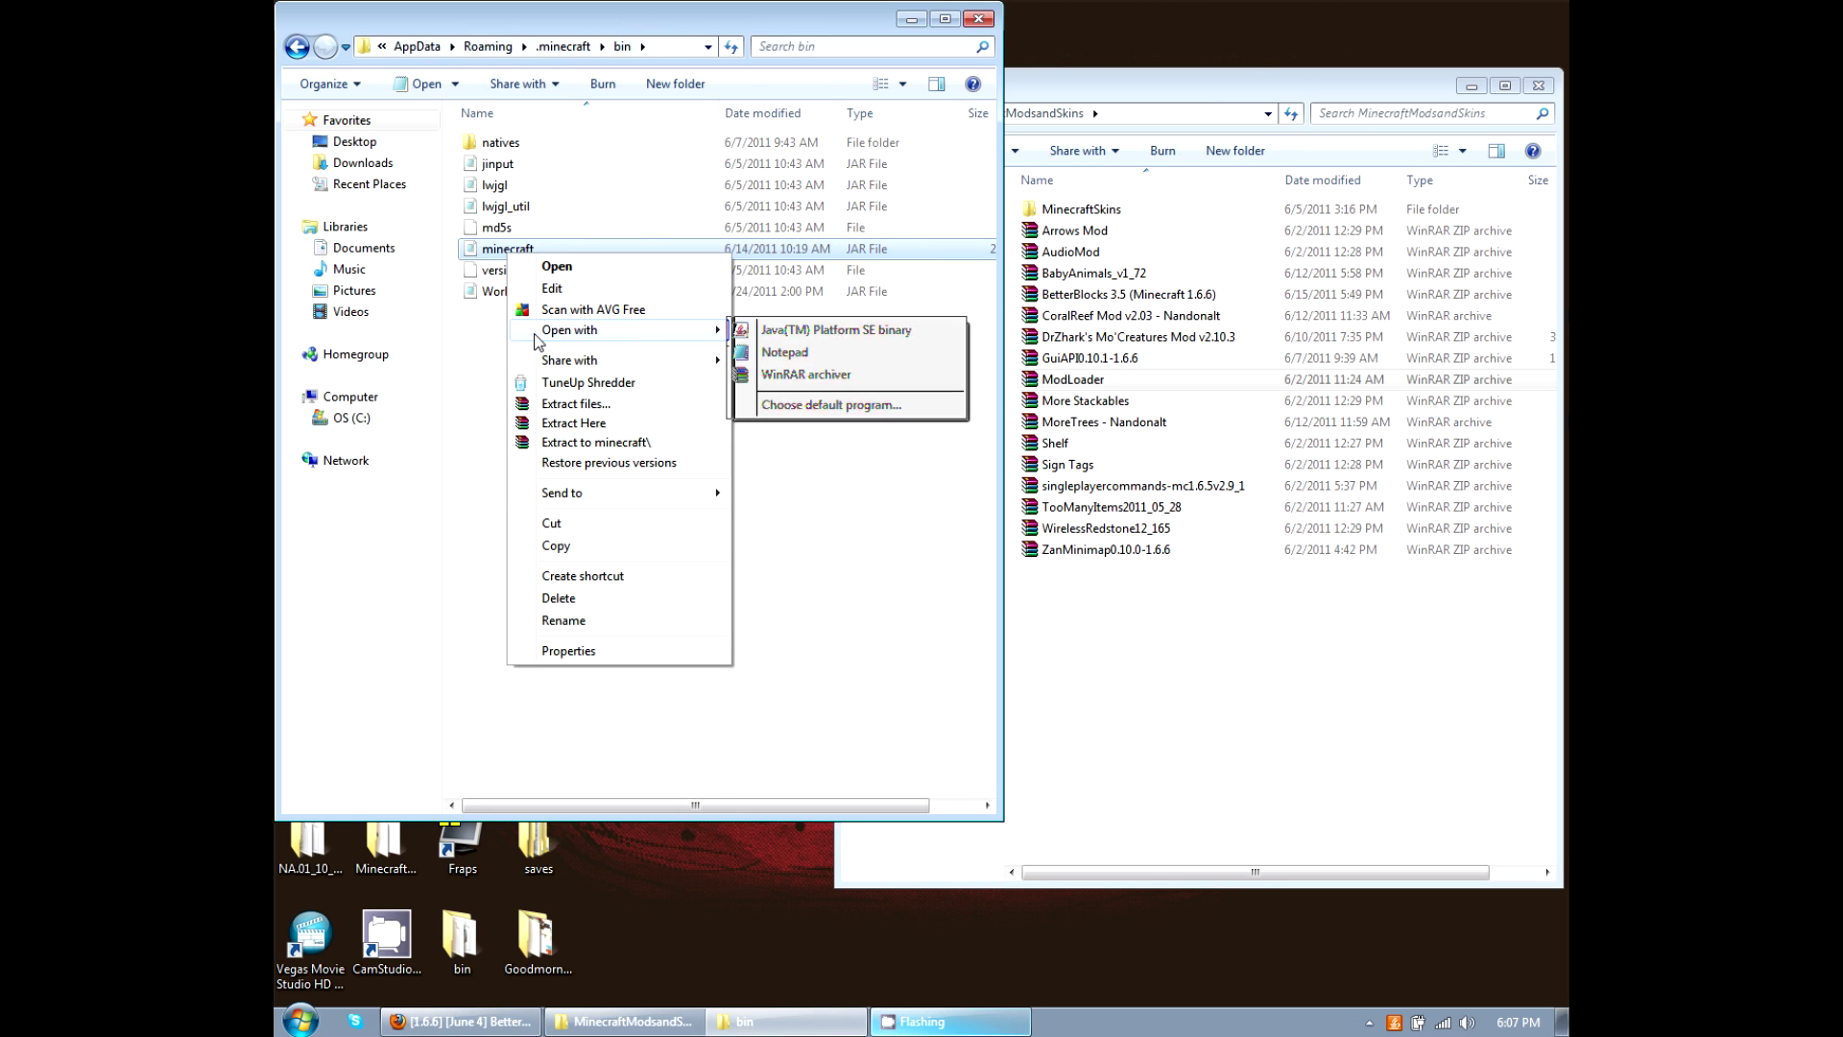
pyautogui.click(767, 379)
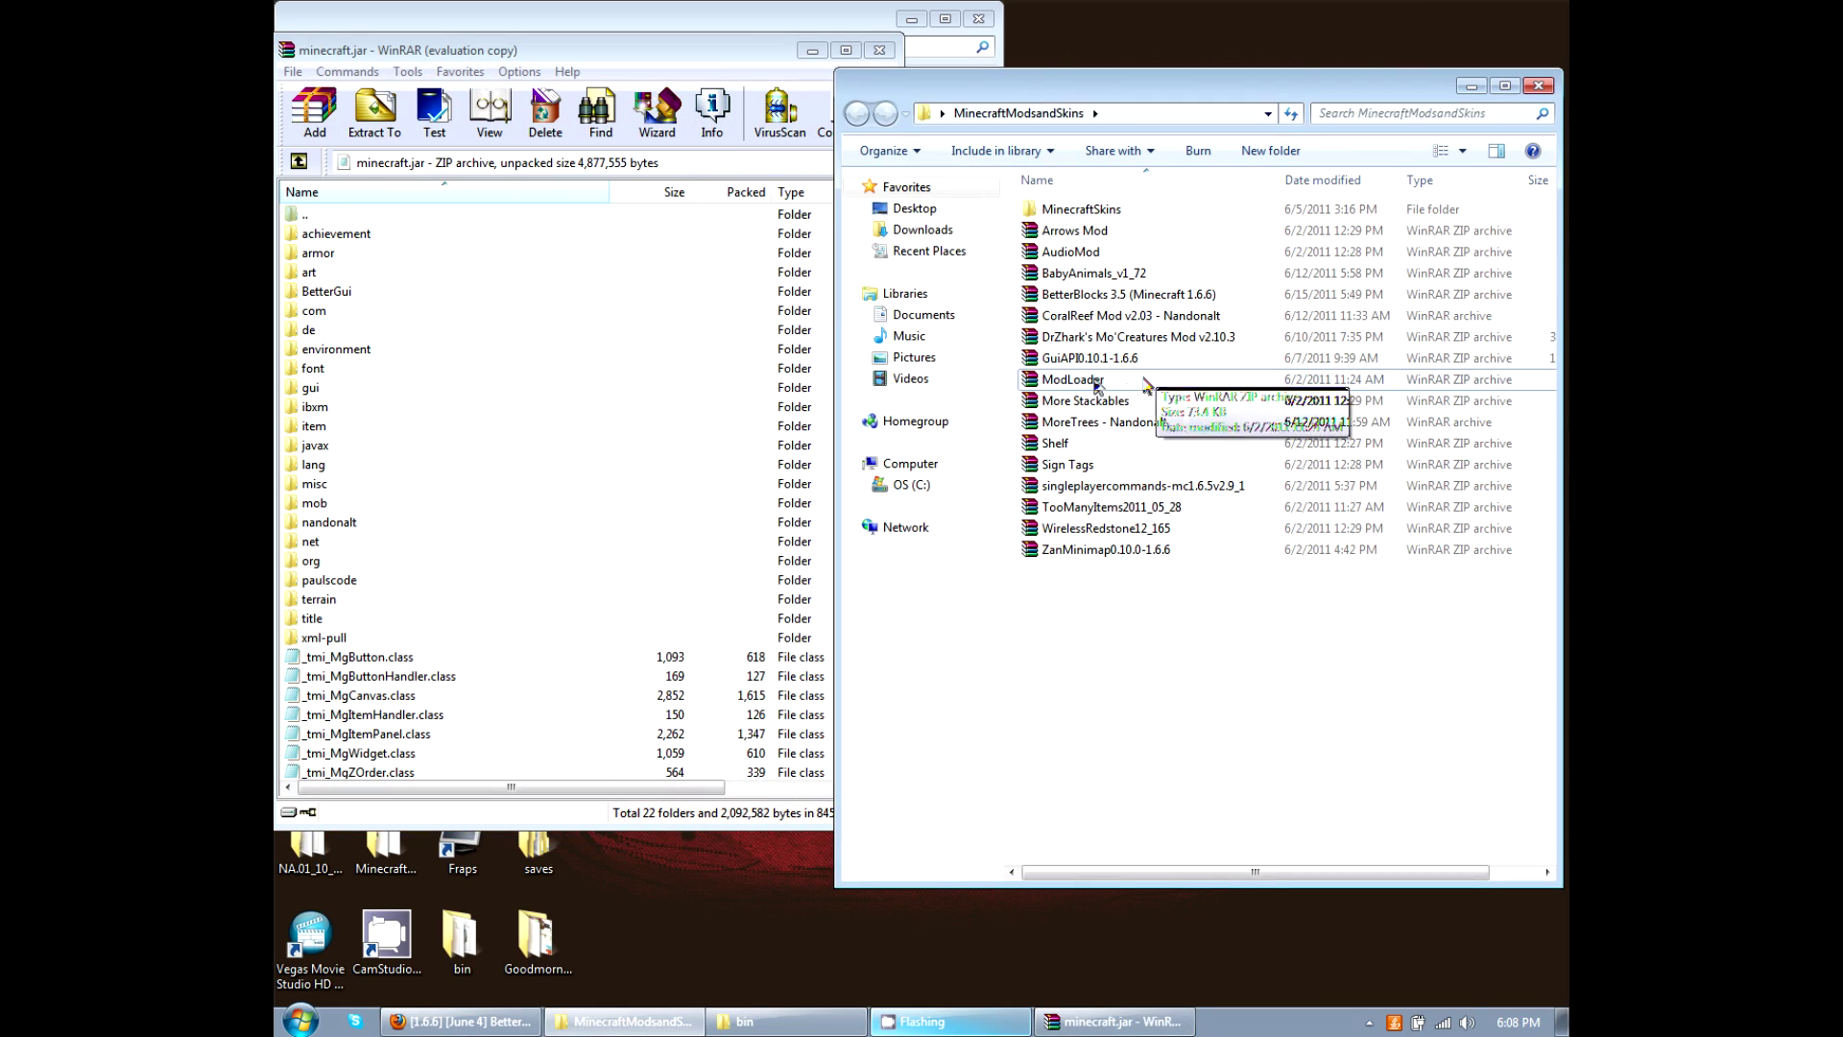
# Open the ModLoader archive from MinecraftModsandSkins and place its window beside the minecraft.jar archive.
pyautogui.doubleClick(1095, 381)
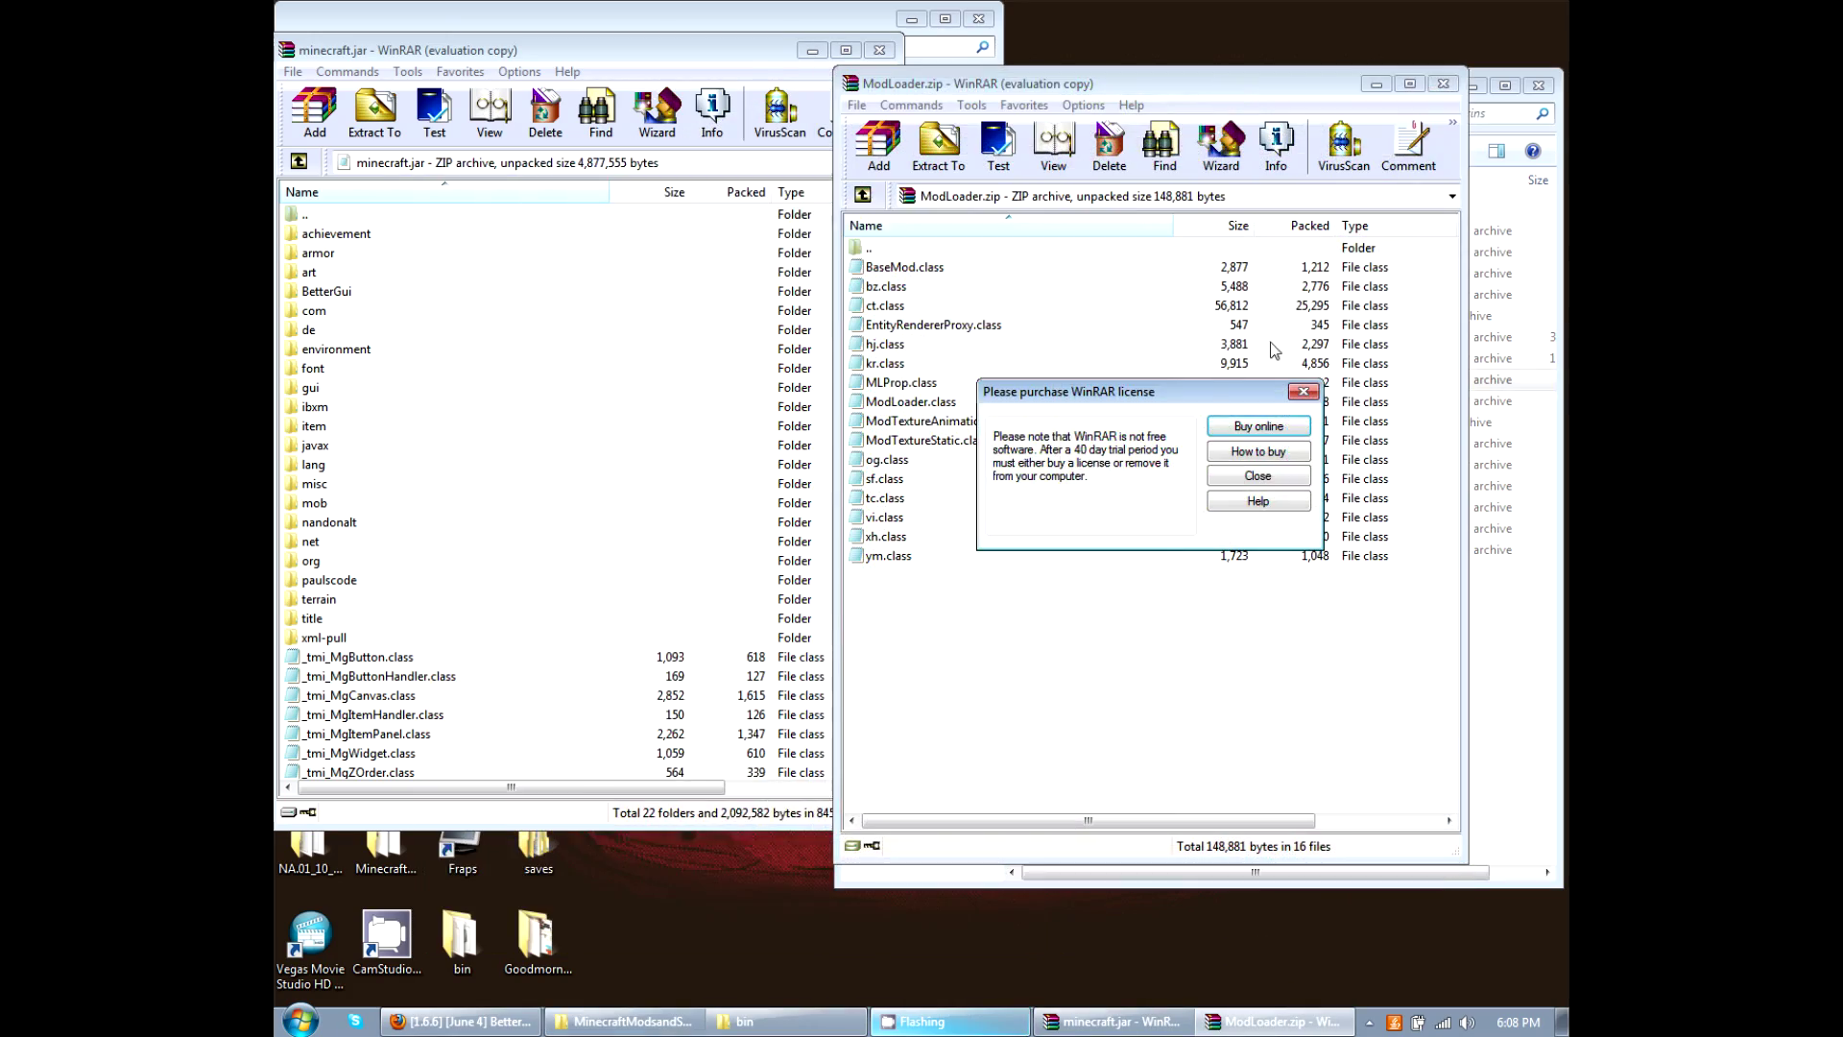
pyautogui.click(1258, 475)
pyautogui.moveTo(1286, 96)
pyautogui.mouseDown()
pyautogui.moveTo(878, 177)
pyautogui.moveTo(1278, 74)
pyautogui.mouseUp()
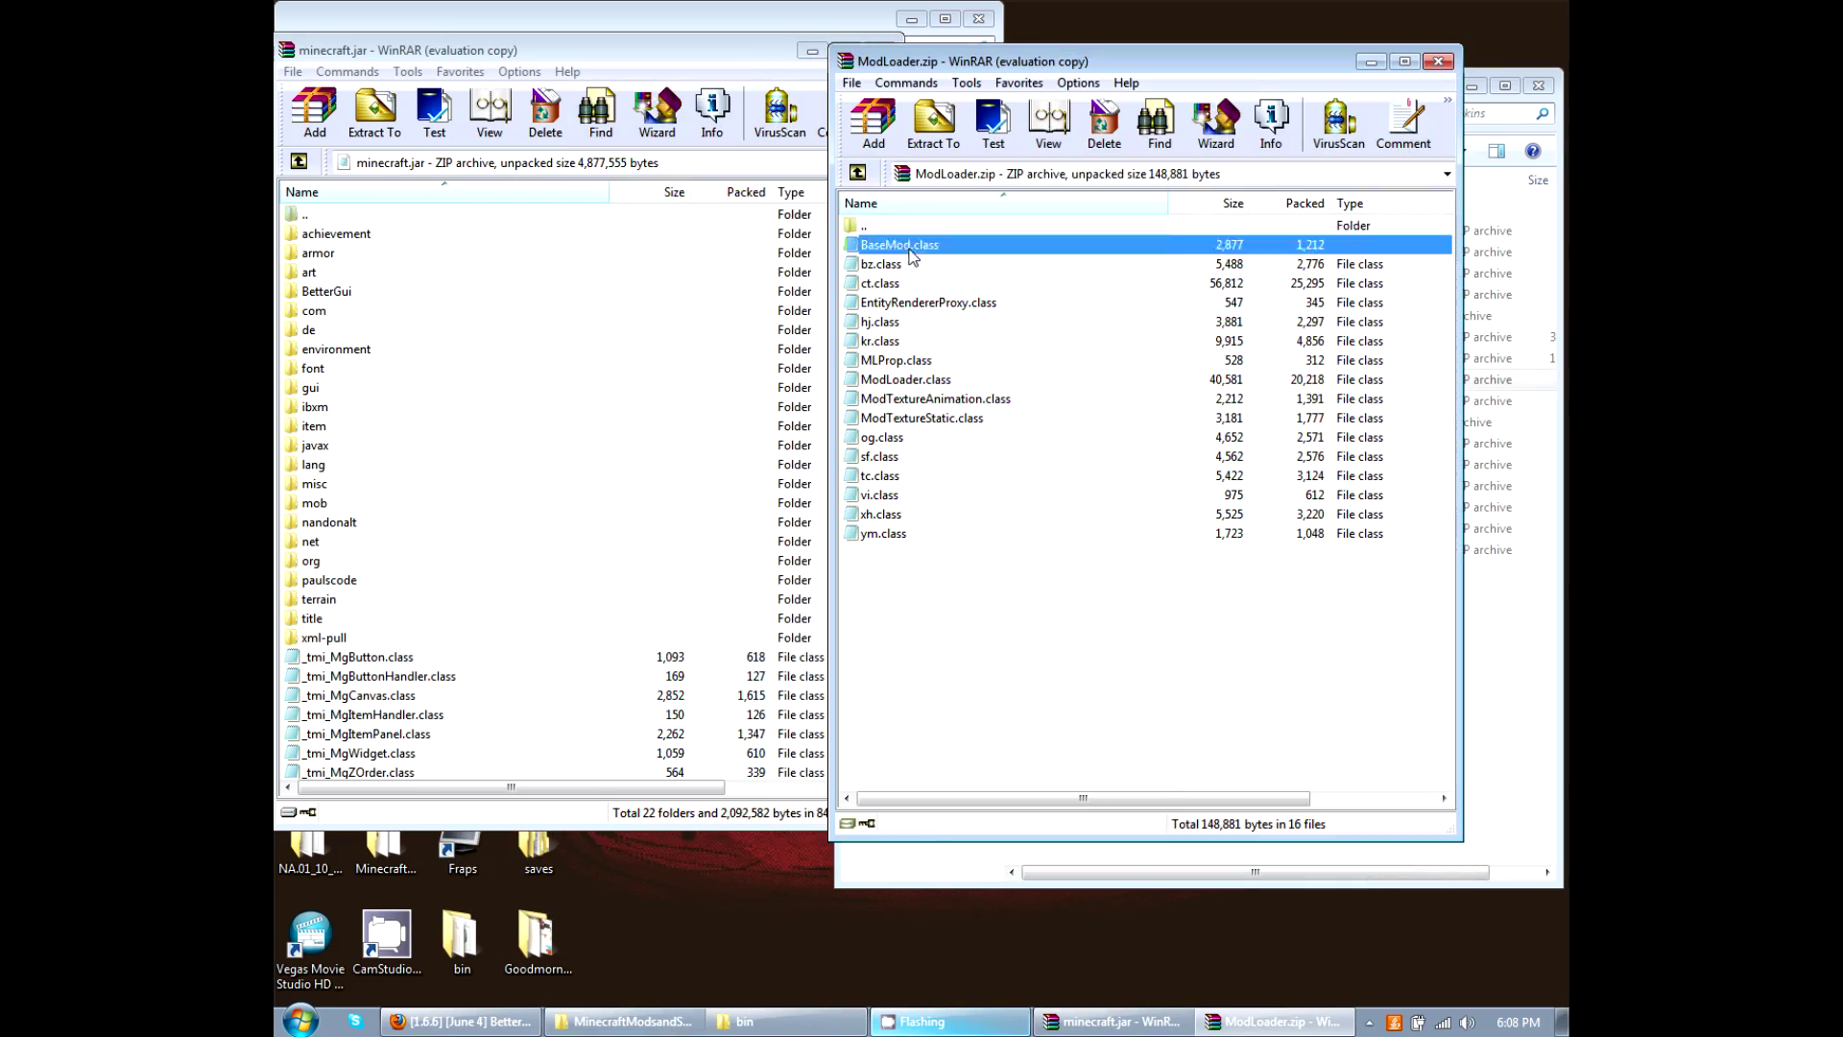
# Try to add all ModLoader.zip class files, from BaseMod.class through ym.class, to the minecraft.jar archive.
pyautogui.click(914, 248)
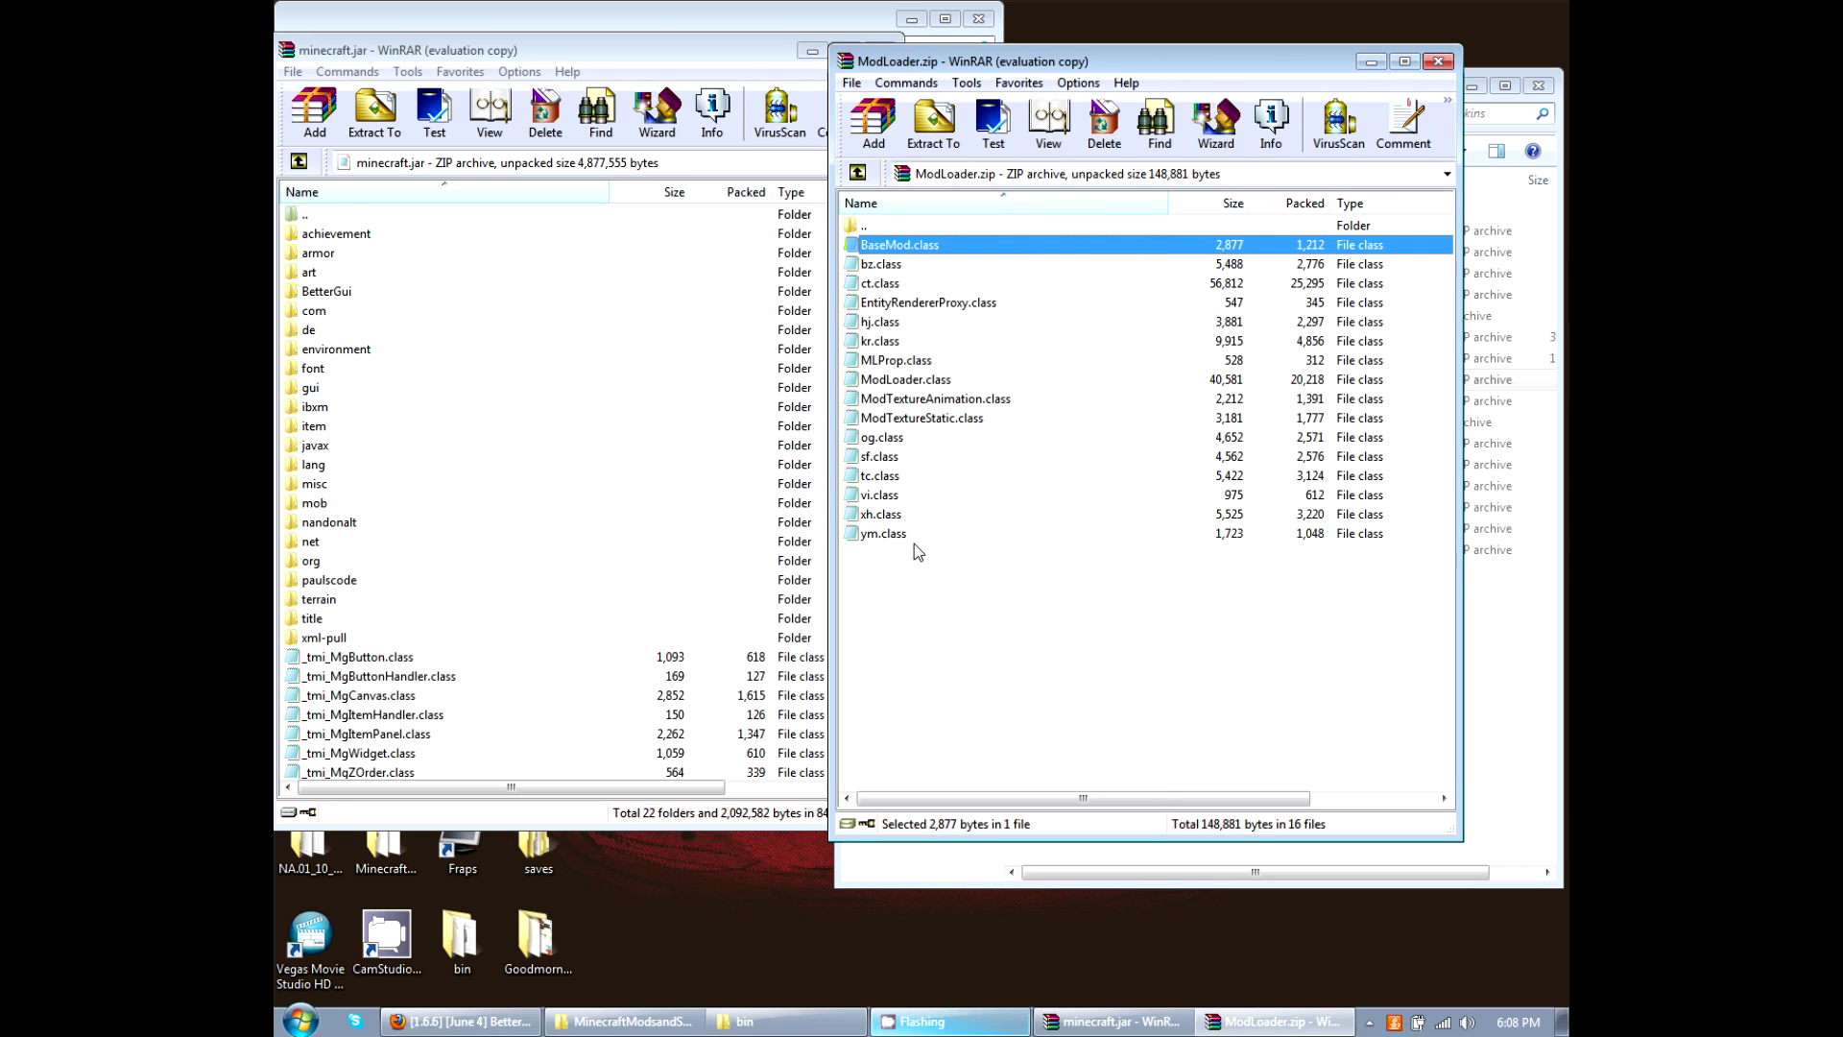
pyautogui.keyDown('shift'); pyautogui.click(889, 534); pyautogui.keyUp('shift')
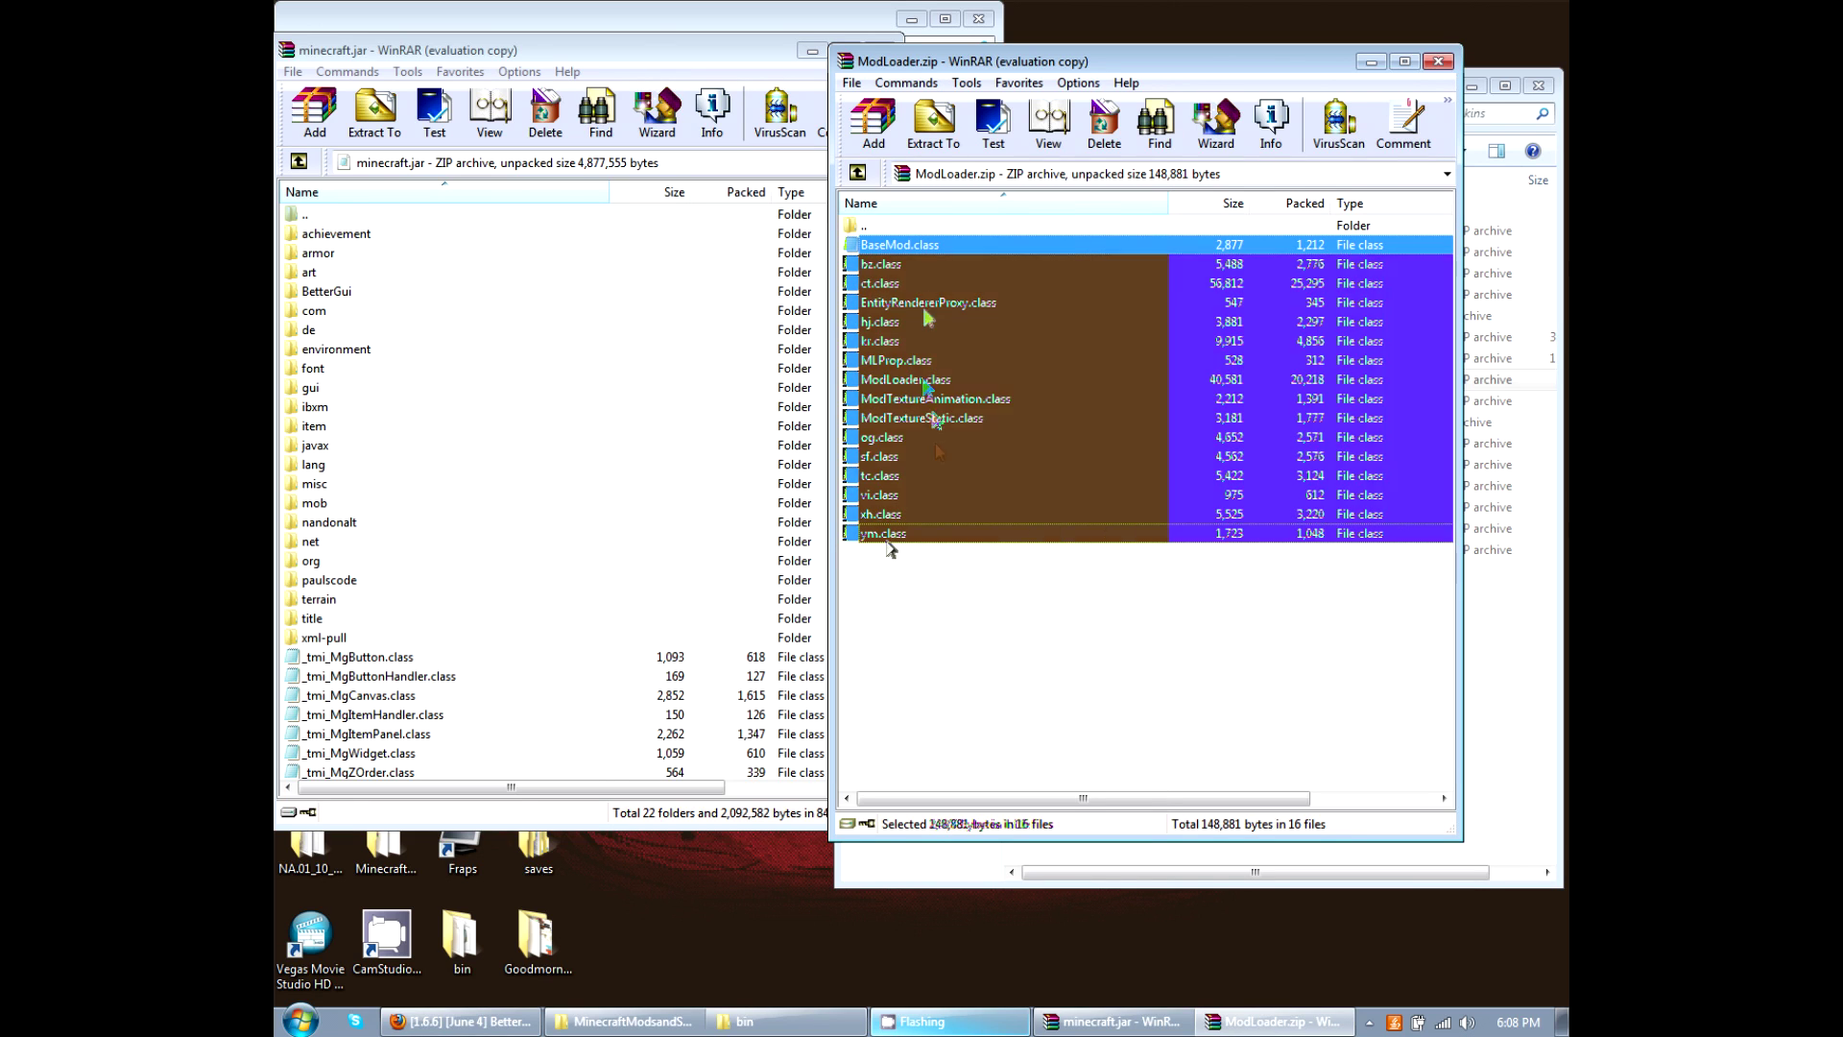
pyautogui.moveTo(937, 442); pyautogui.dragTo(468, 728)
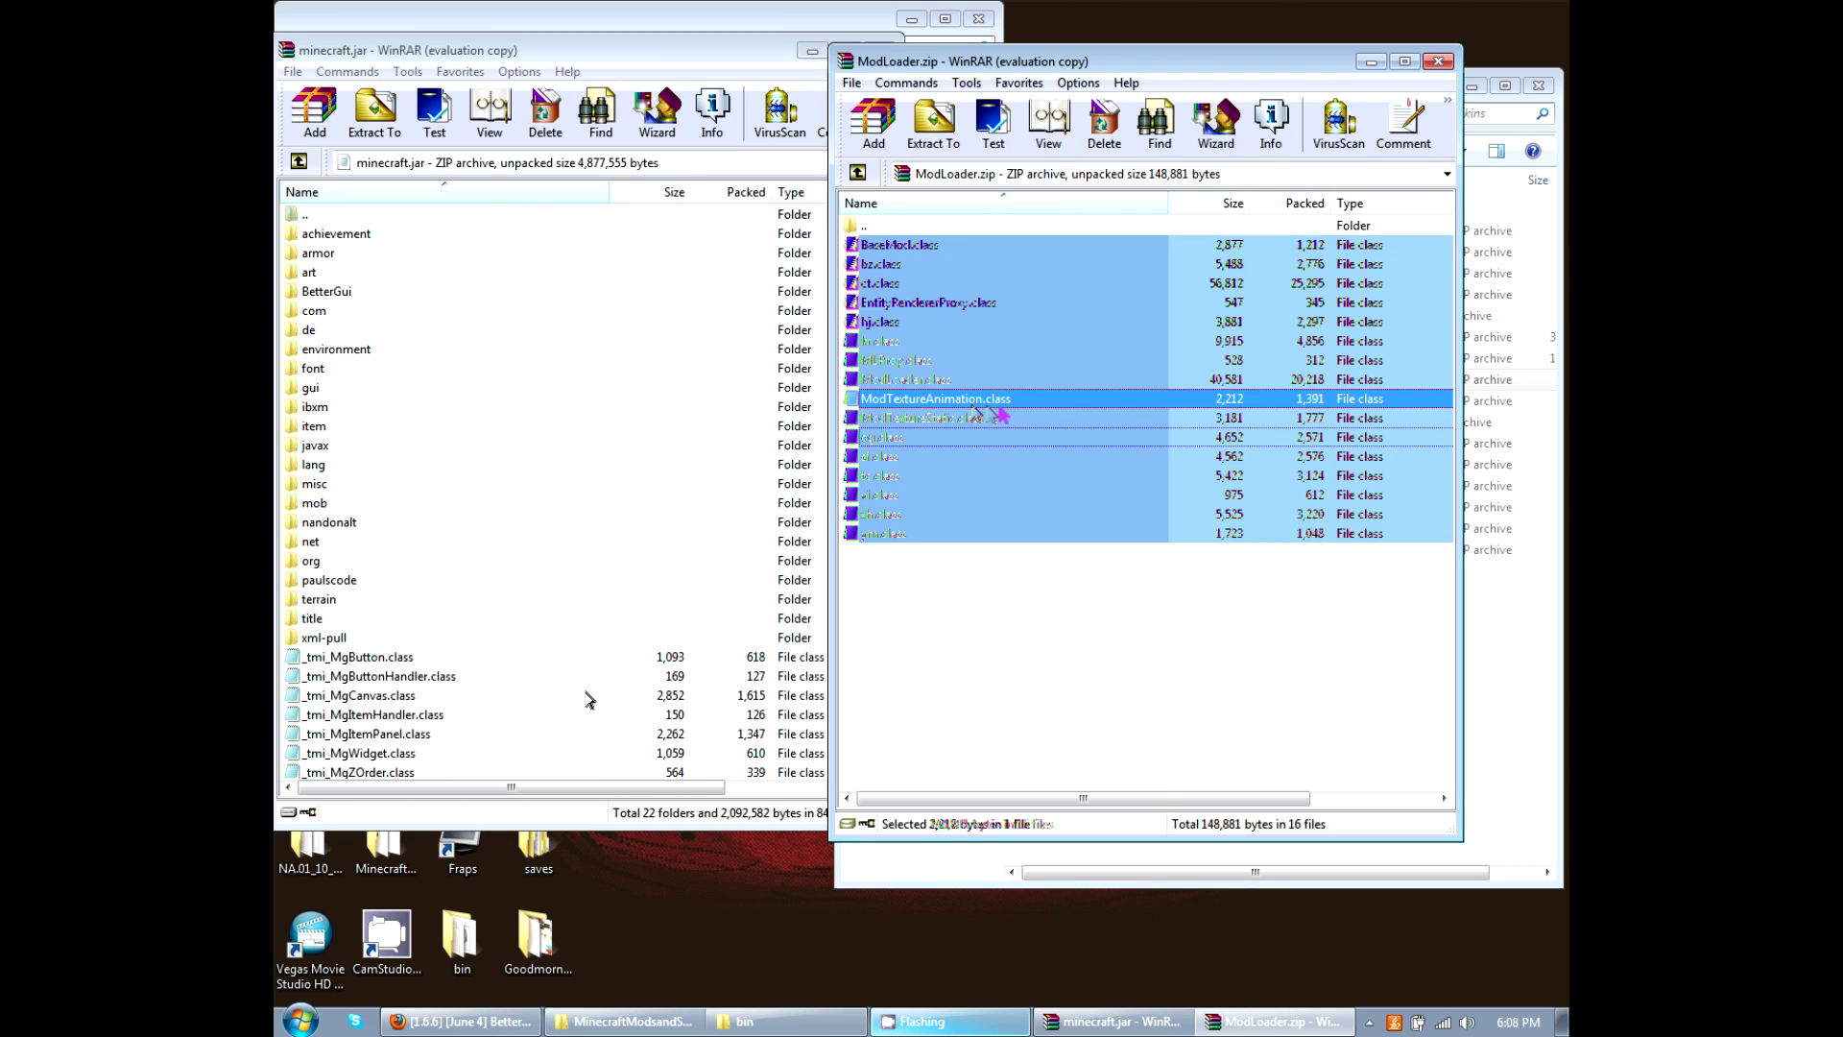
# Return from ModLoader.zip to the MinecraftModsandSkins folder and open the BetterBlocks 3.5 (Minecraft 1.6.6).zip archive.
pyautogui.click(919, 250)
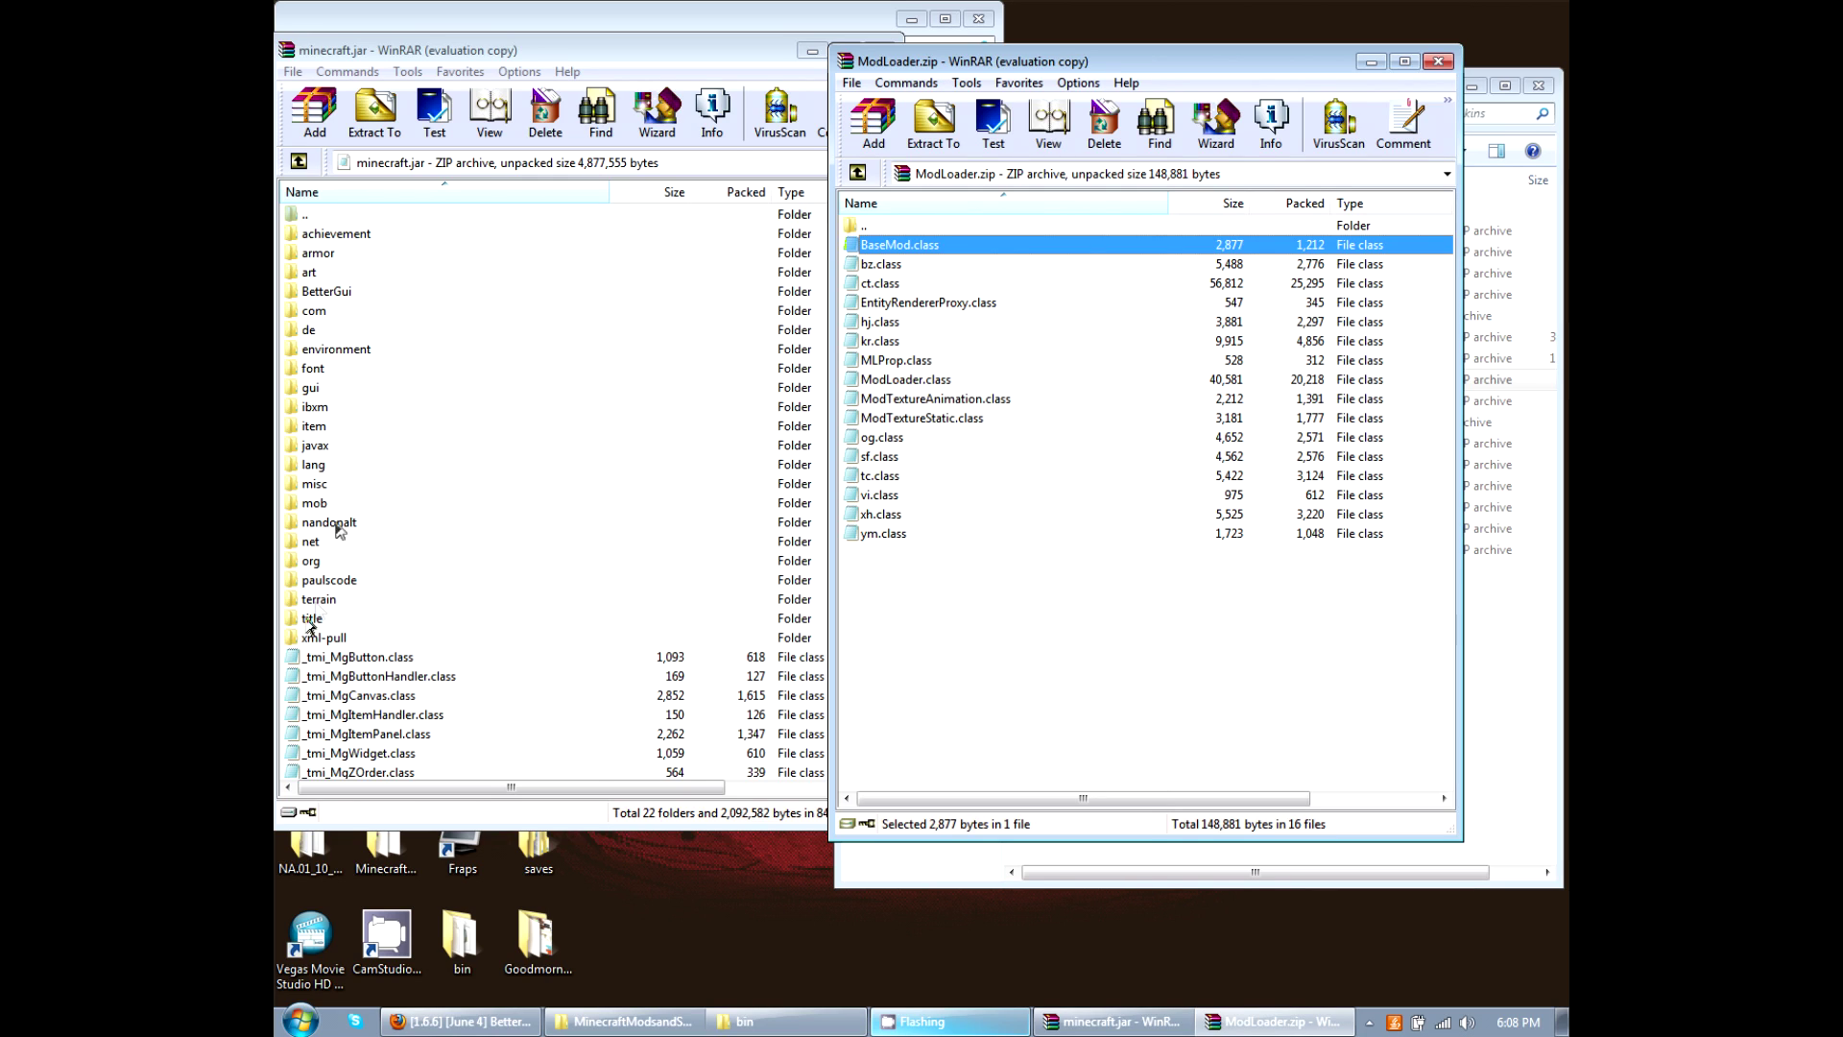
pyautogui.moveTo(917, 245); pyautogui.dragTo(910, 228)
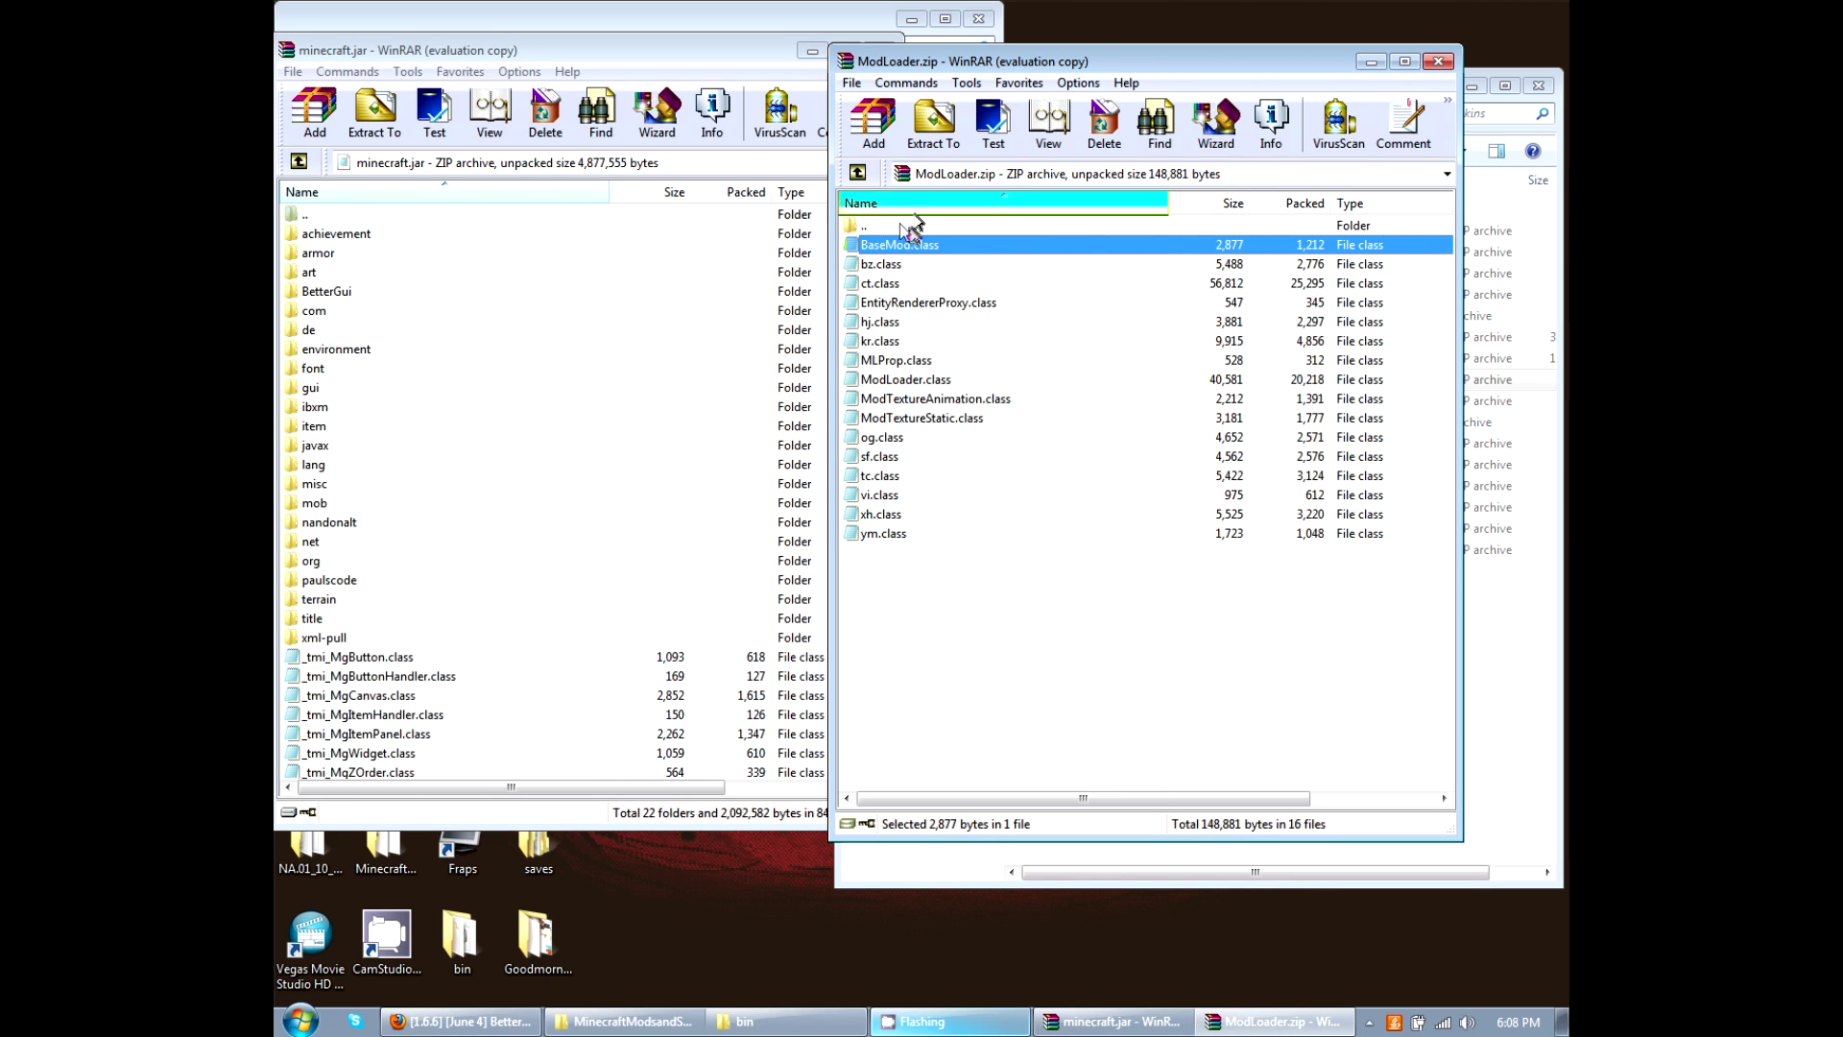
pyautogui.doubleClick(887, 223)
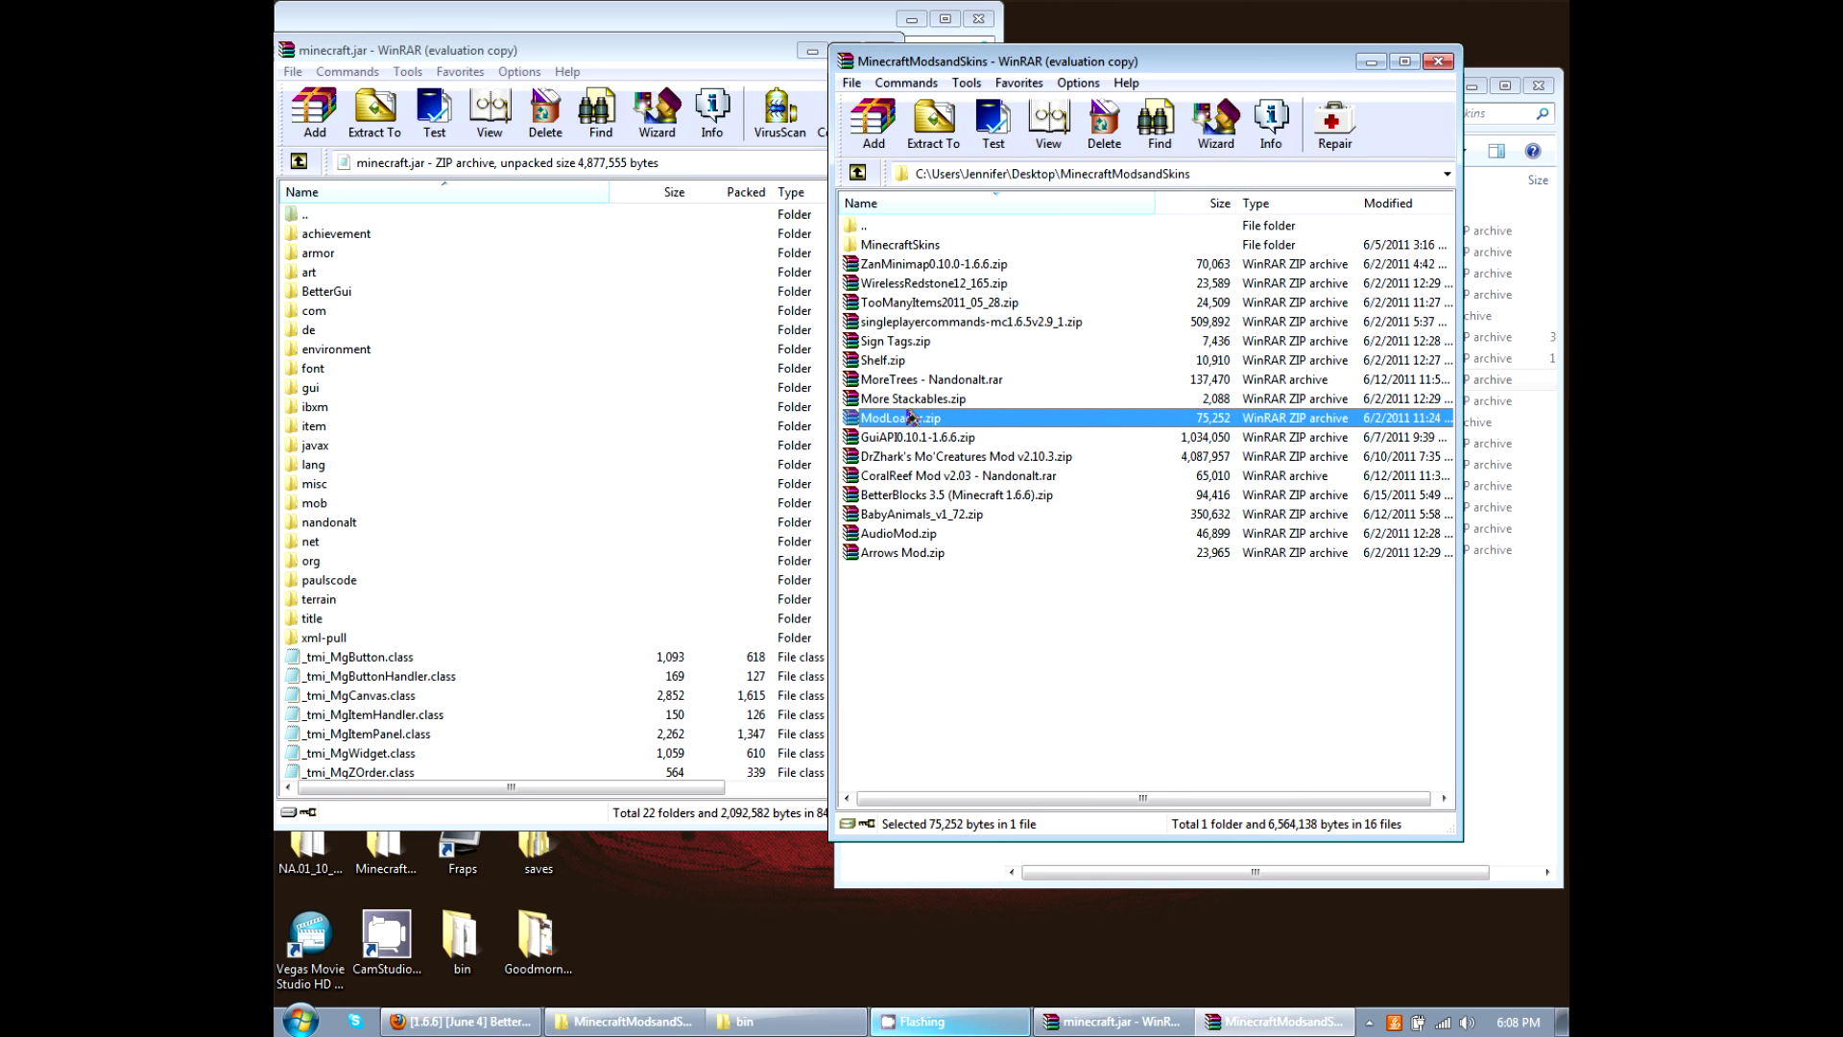
pyautogui.doubleClick(892, 496)
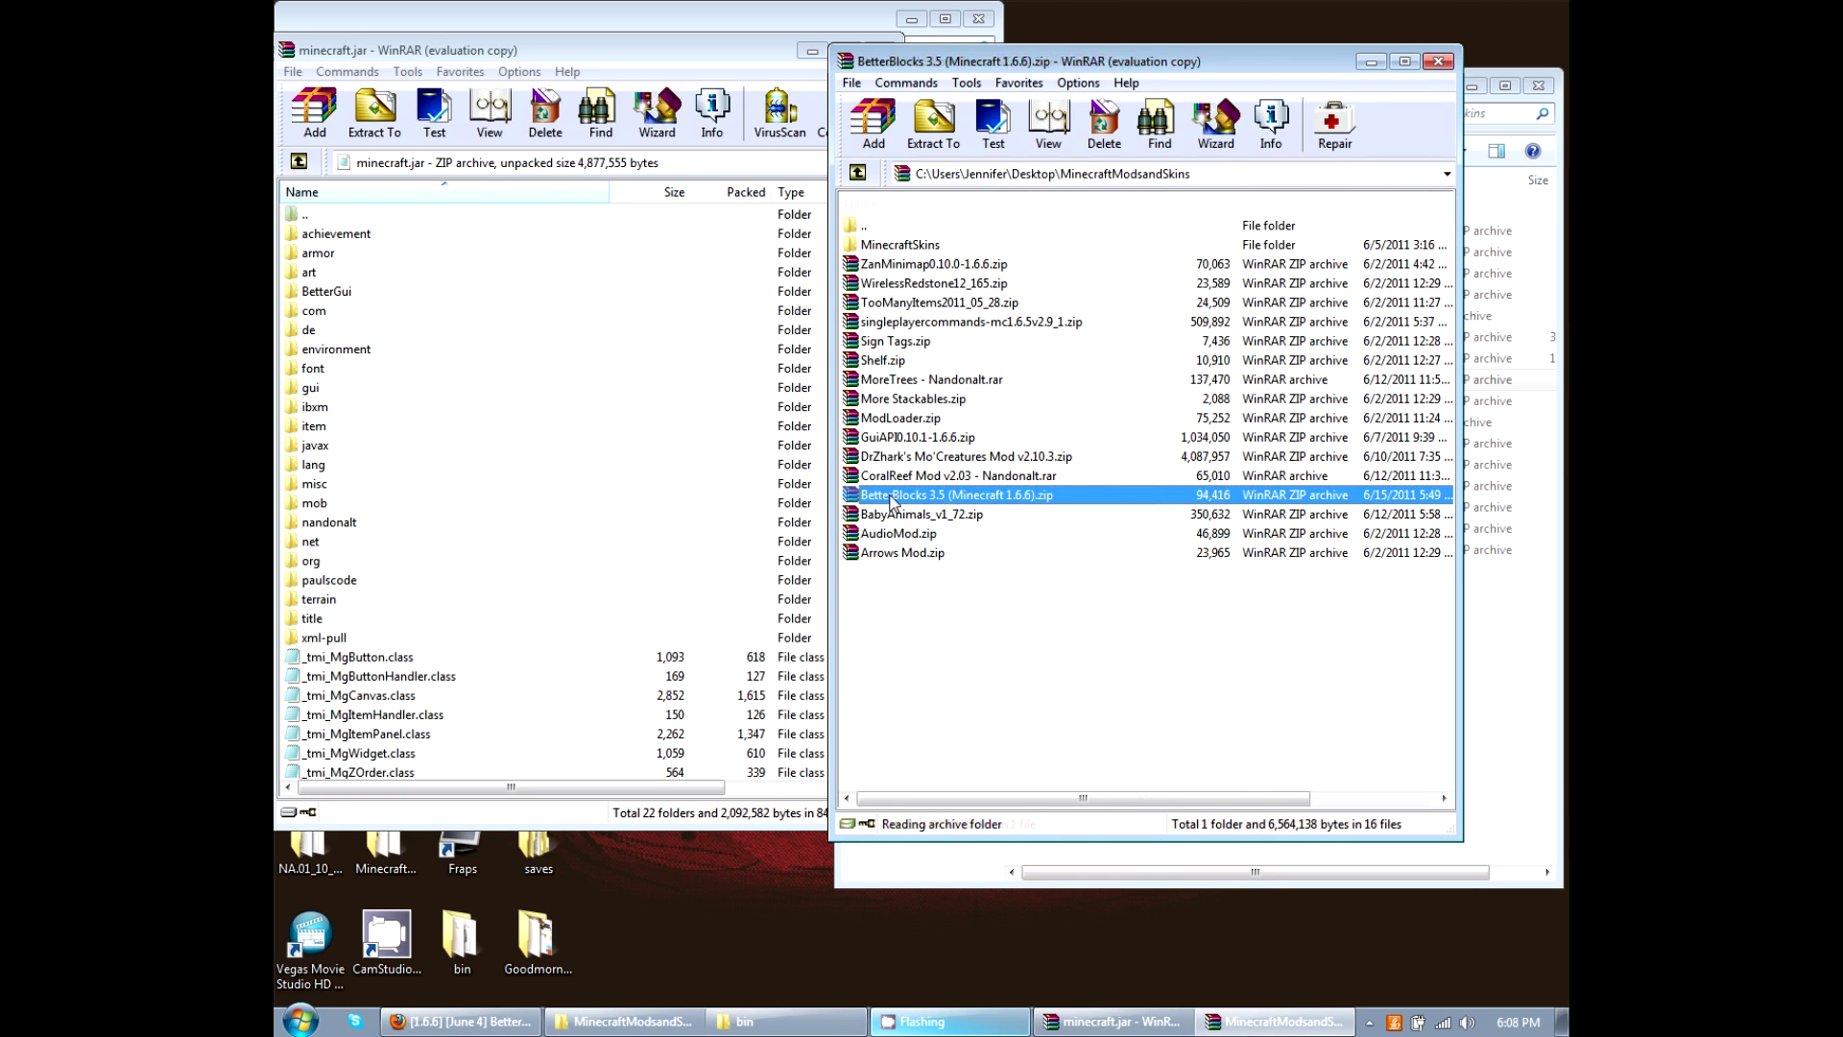
pyautogui.moveTo(1442, 228)
pyautogui.mouseDown()
pyautogui.moveTo(1446, 384)
pyautogui.moveTo(1429, 243)
pyautogui.mouseUp()
pyautogui.scroll(1, 1451, 221)
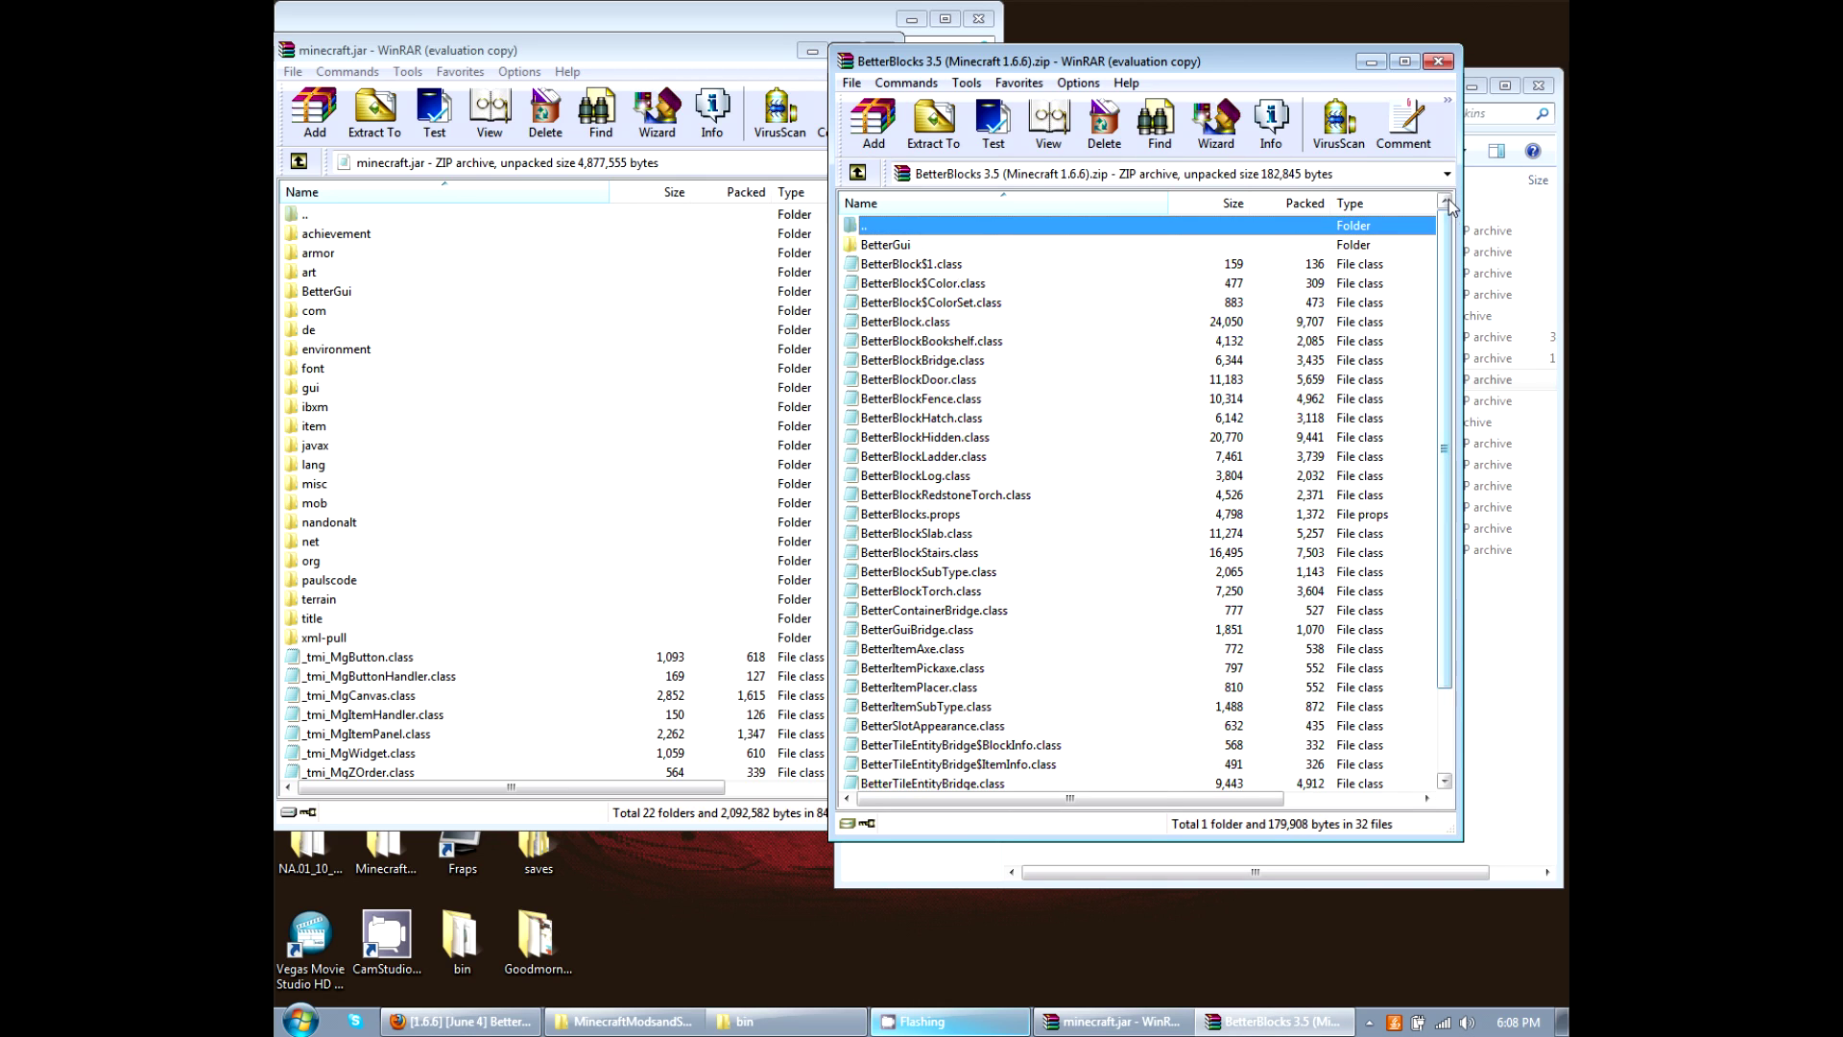
# Review the BetterBlocks archive contents to copy, from the BetterGui folder through qs.class.
pyautogui.click(936, 245)
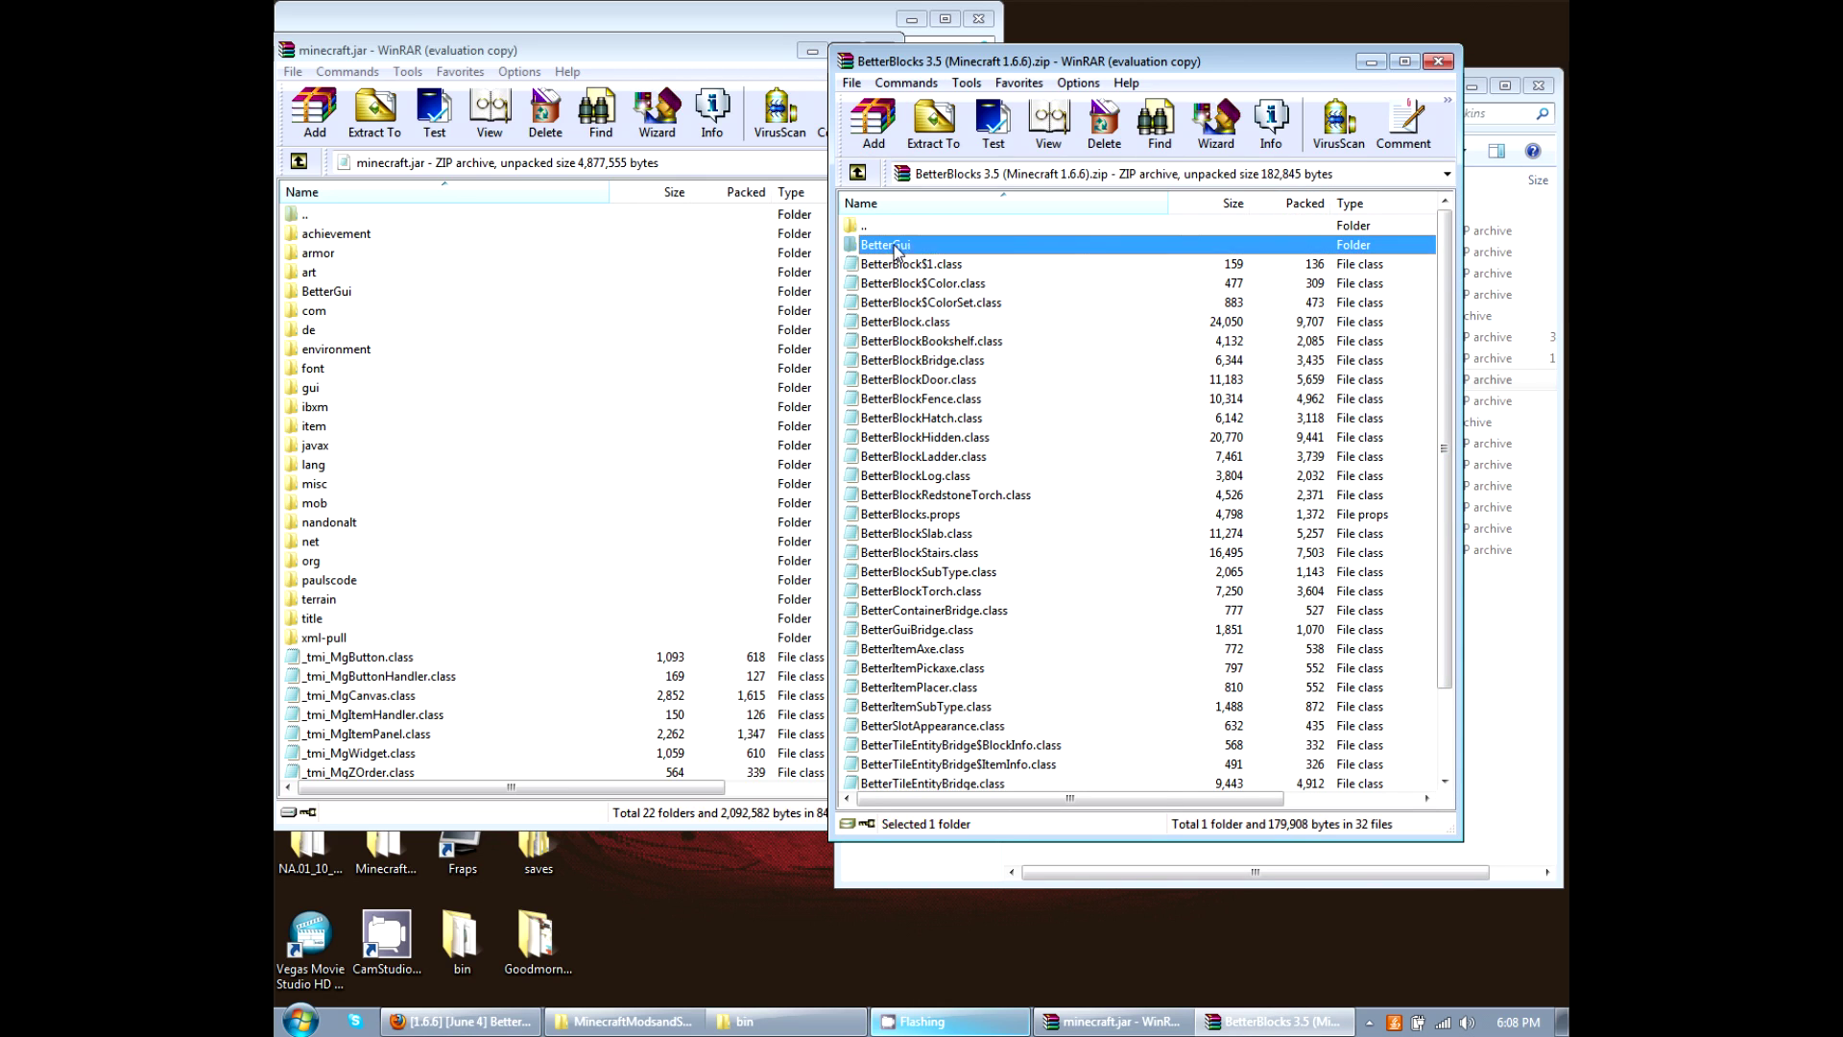
pyautogui.scroll(-2, 970, 269)
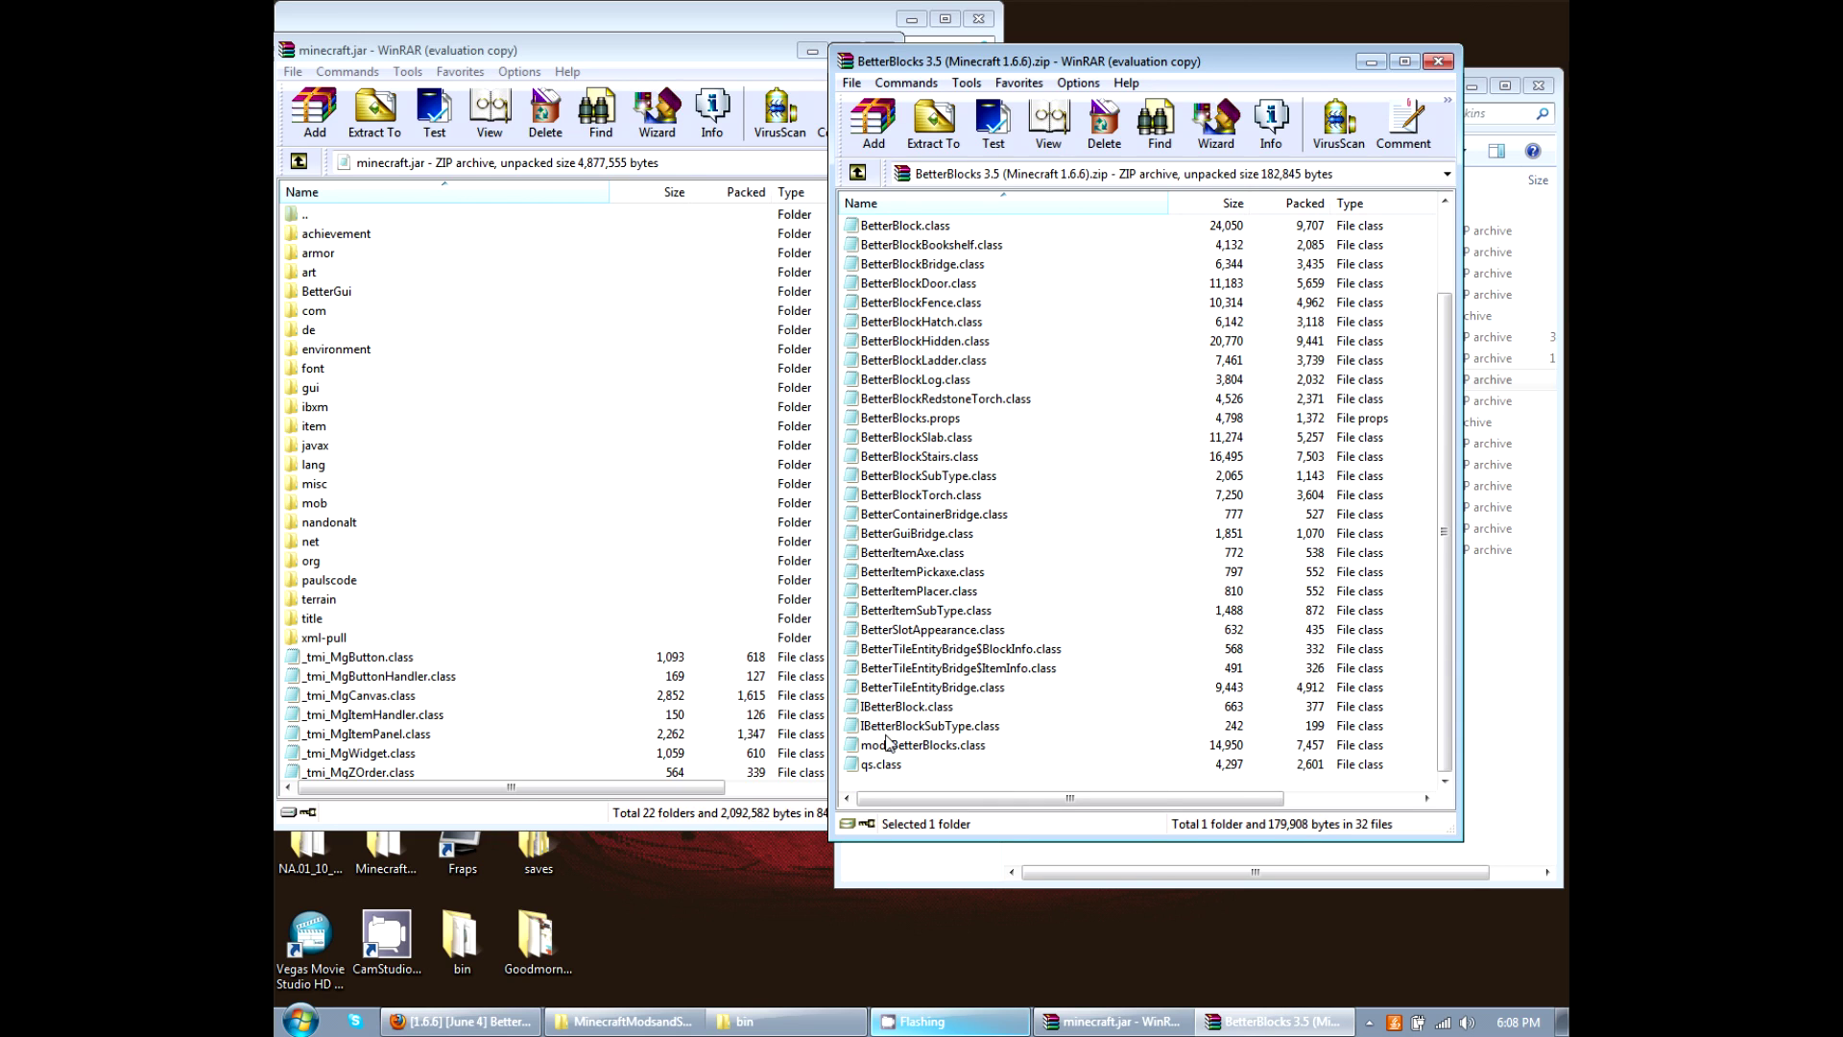
pyautogui.keyDown('shift'); pyautogui.click(893, 764); pyautogui.keyUp('shift')
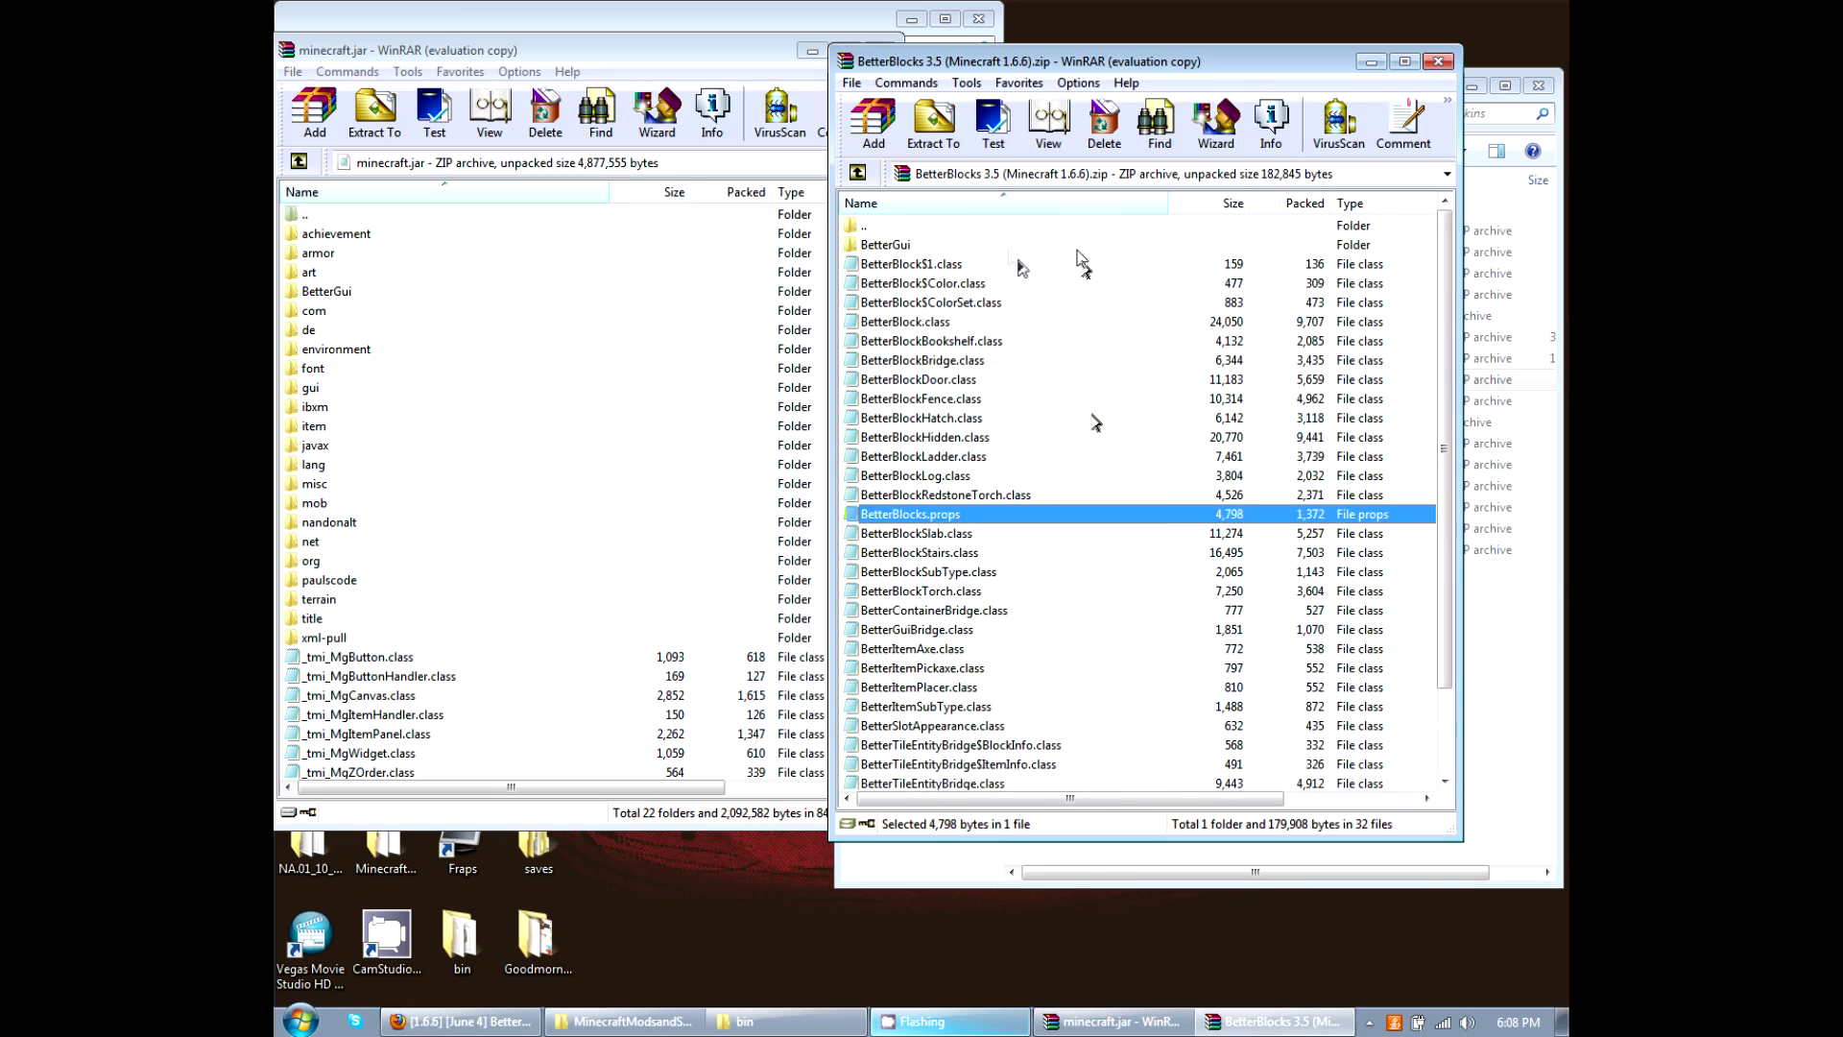
pyautogui.click(1009, 248)
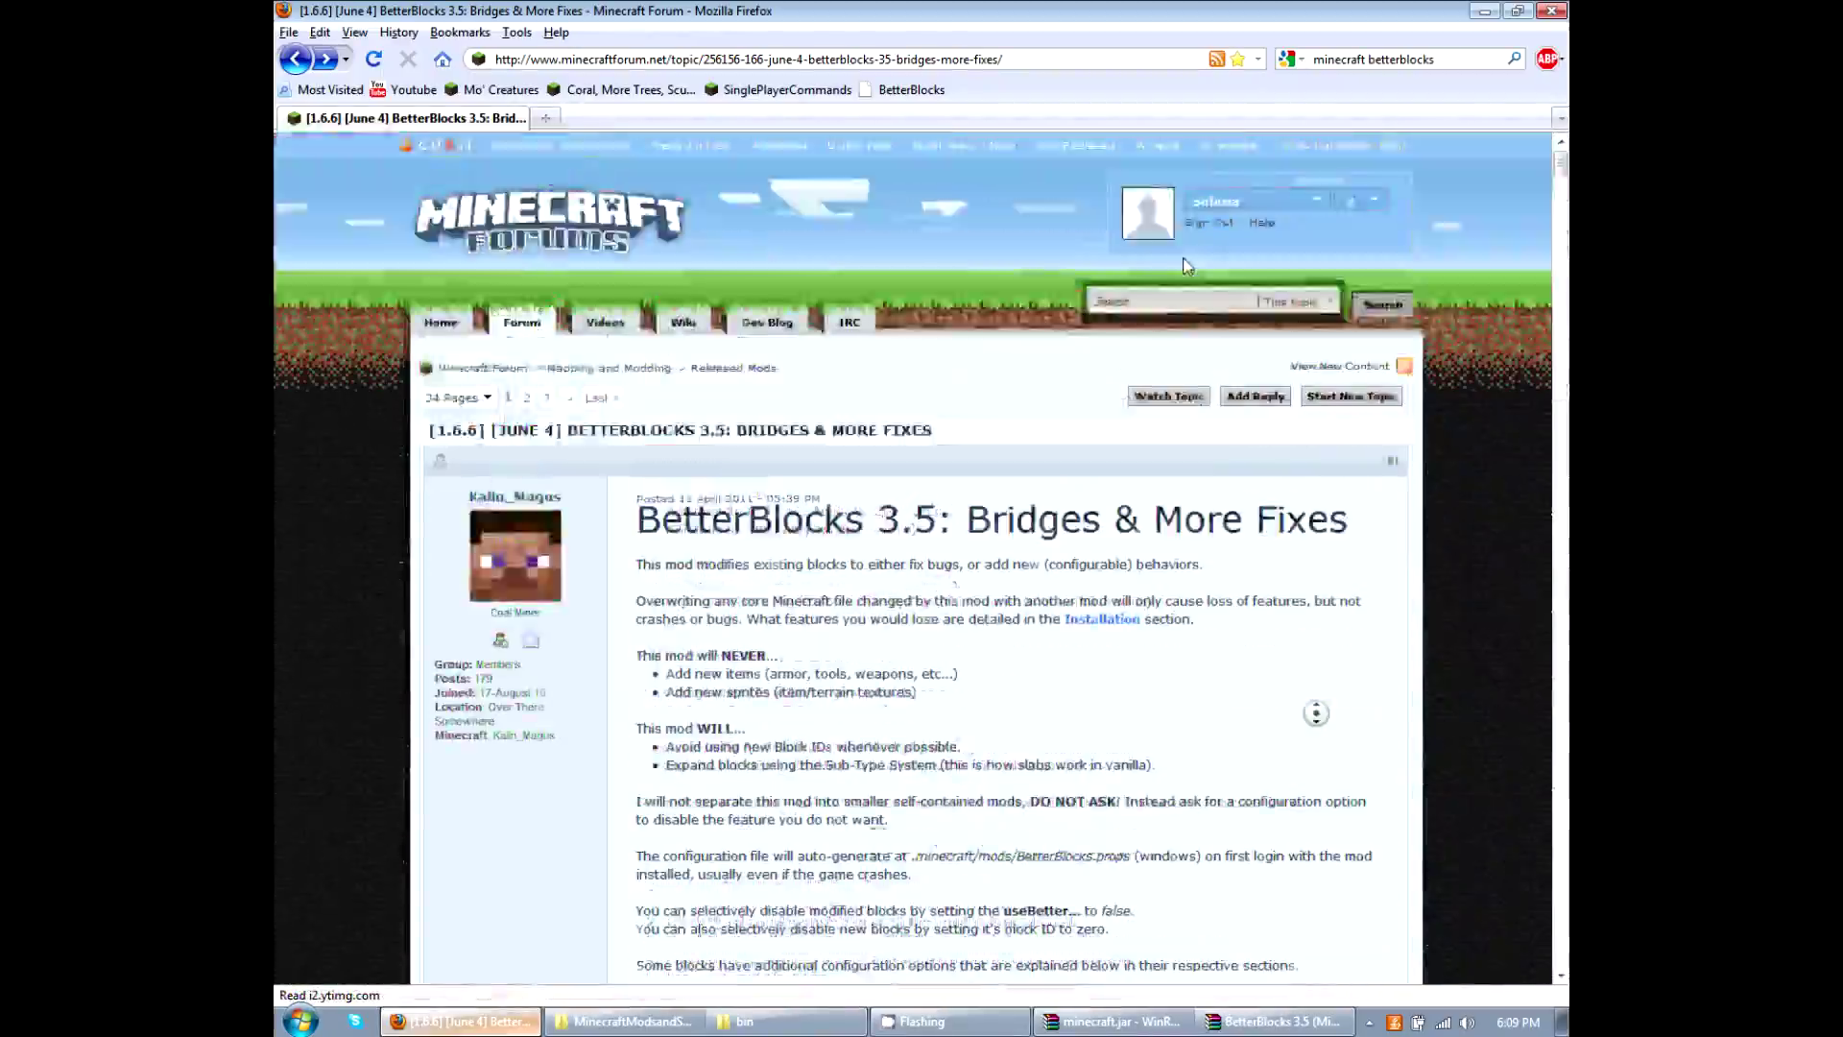
# Switch to the Minecraft Forum topic in Firefox and highlight the heading "BetterBlocks 3.5: Bridges & More Fixes".
pyautogui.moveTo(622, 526)
pyautogui.mouseDown()
pyautogui.moveTo(742, 547)
pyautogui.moveTo(913, 520)
pyautogui.moveTo(1283, 545)
pyautogui.moveTo(1379, 528)
pyautogui.mouseUp()
pyautogui.click(1379, 529)
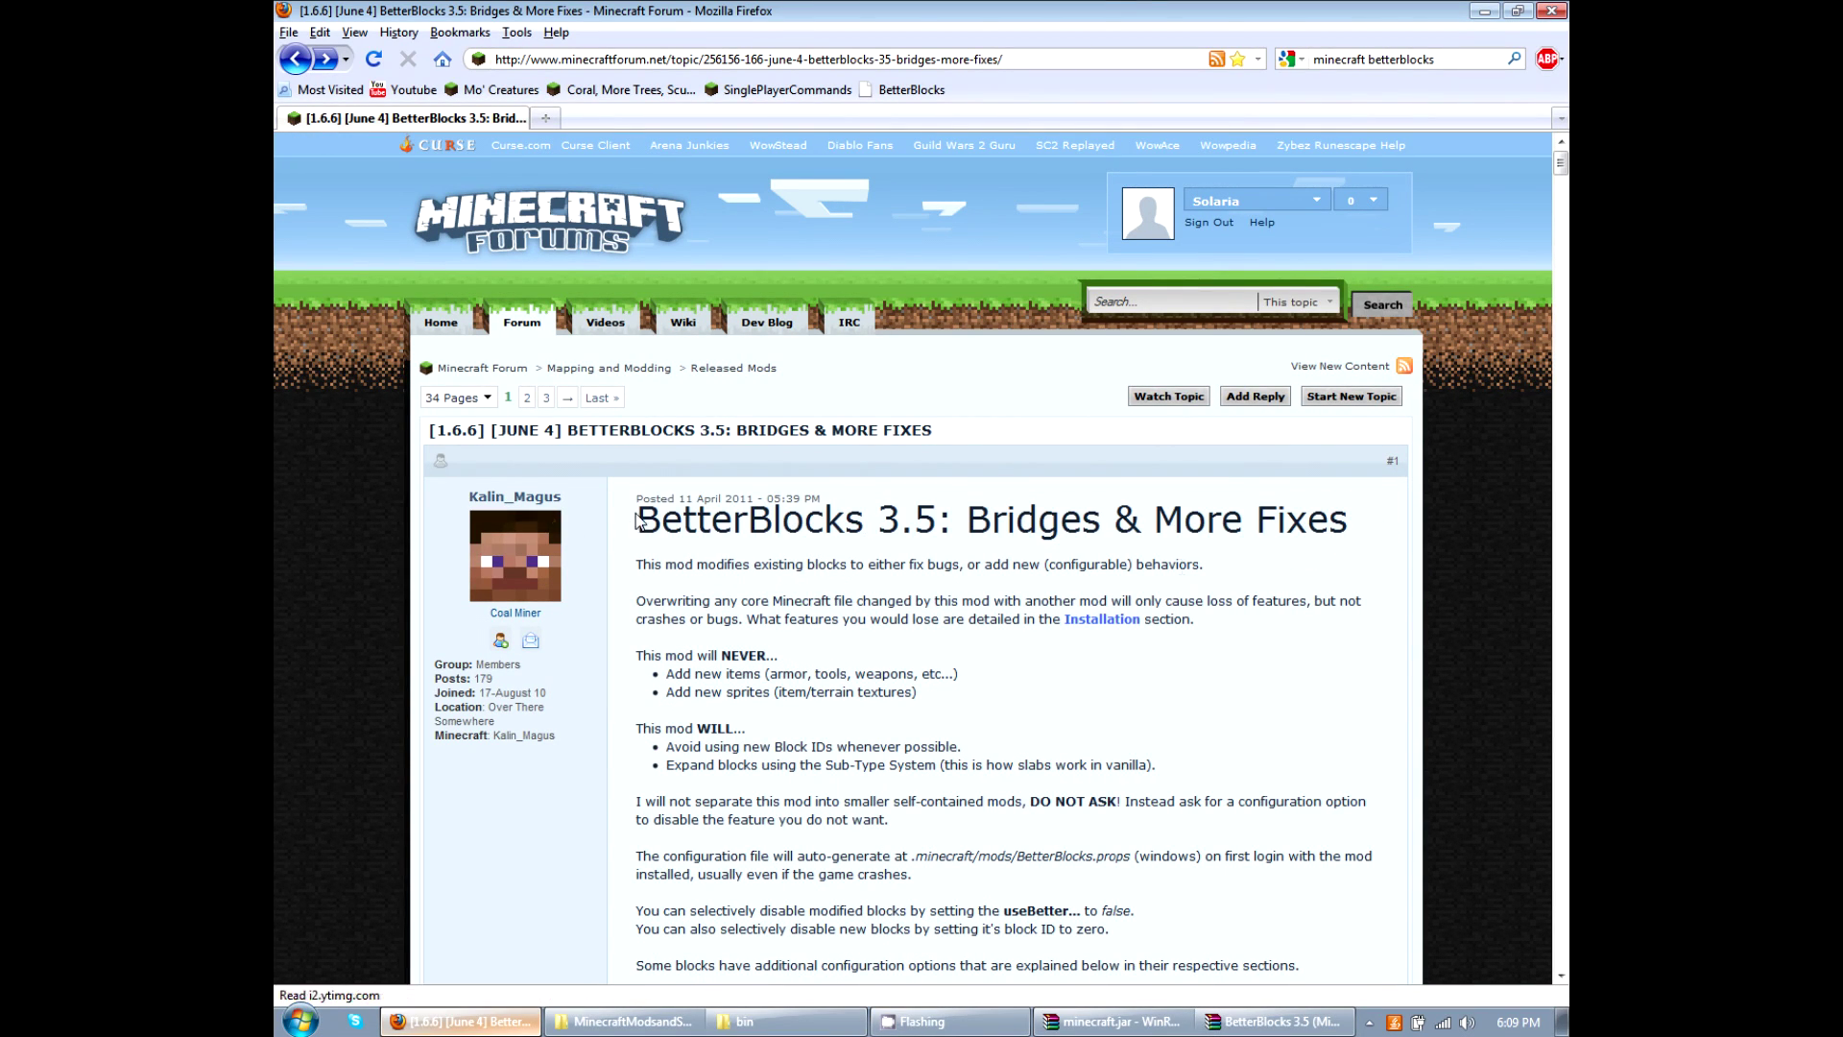
pyautogui.moveTo(630, 515); pyautogui.dragTo(1337, 515)
pyautogui.click(1337, 516)
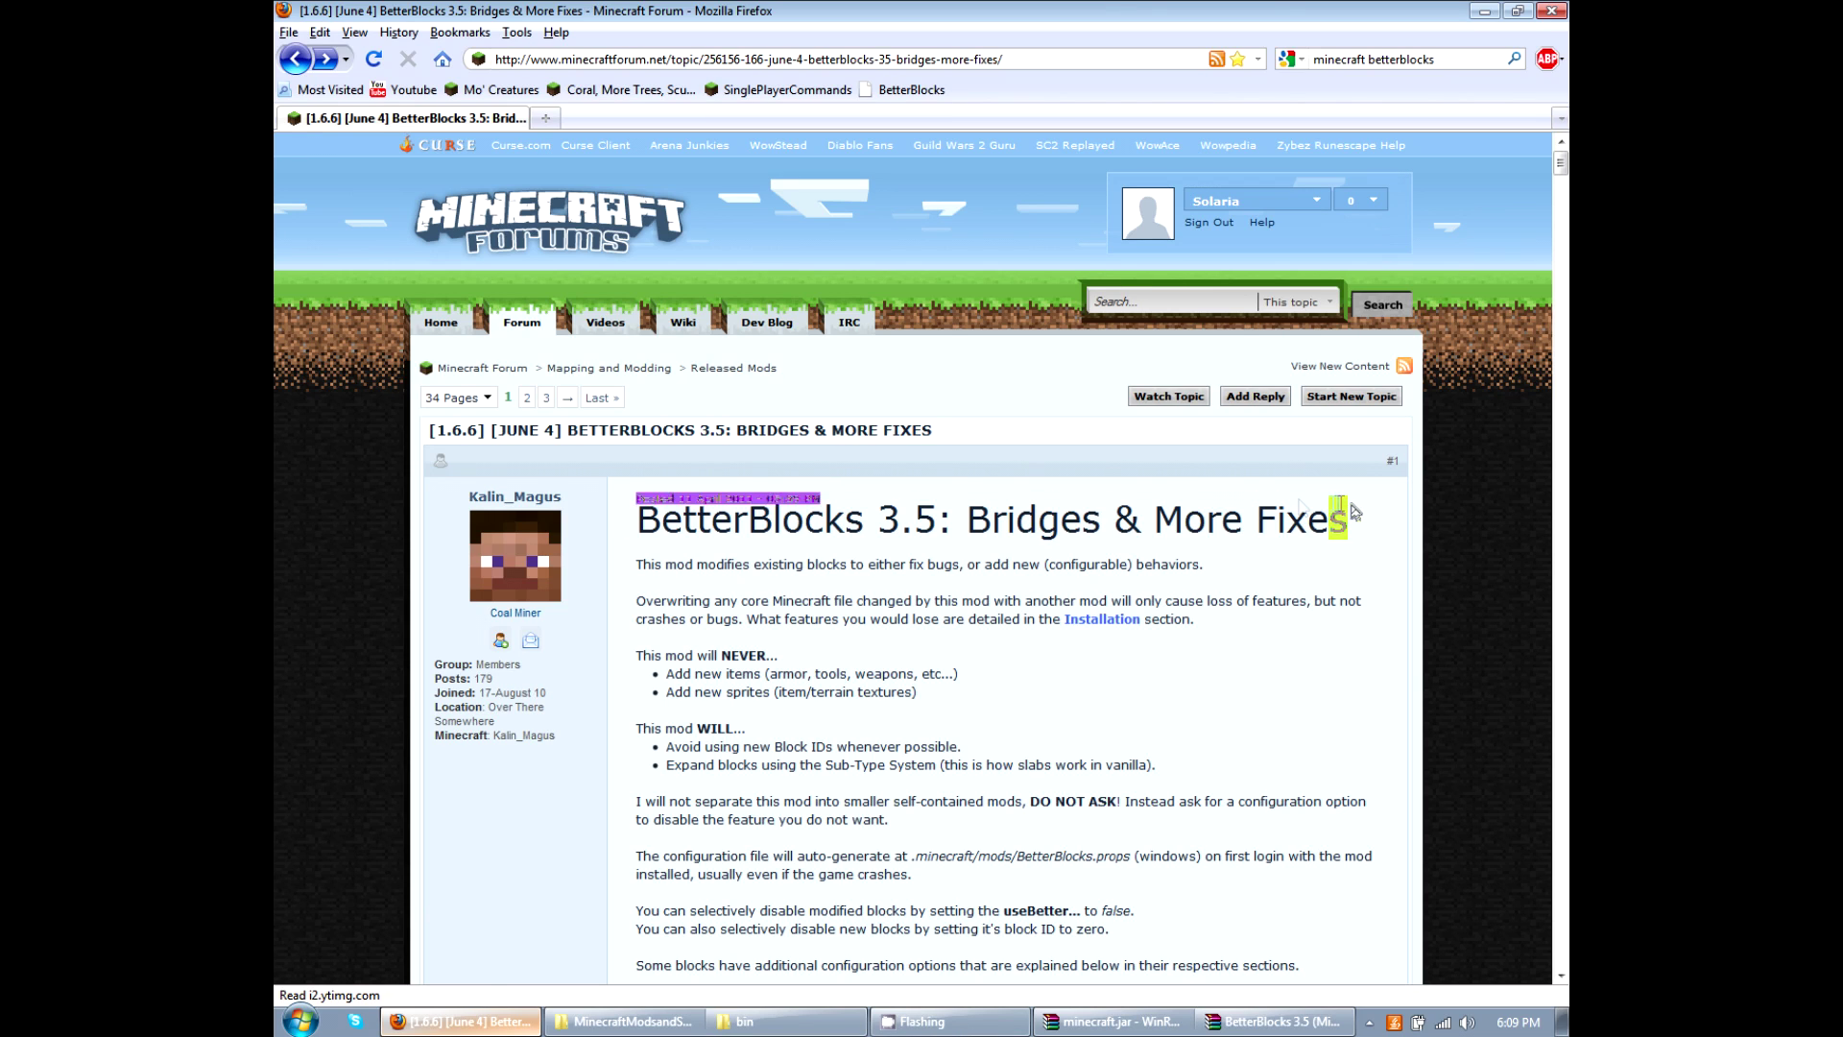